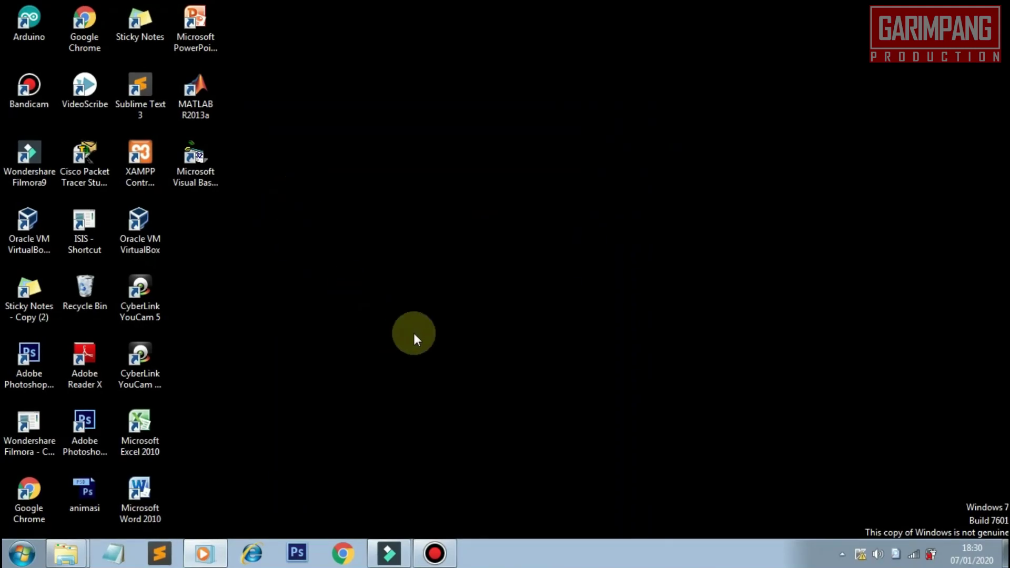
# - Confirm the project settings as 16:9, 1920 x 1080 Full HD, 30 fps
pyautogui.click(399, 555)
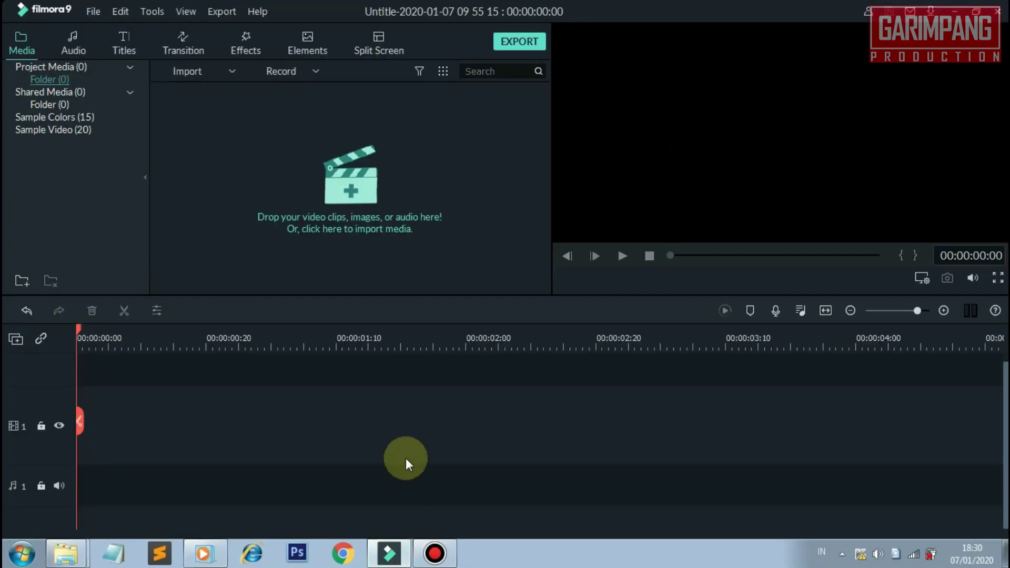
pyautogui.click(100, 11)
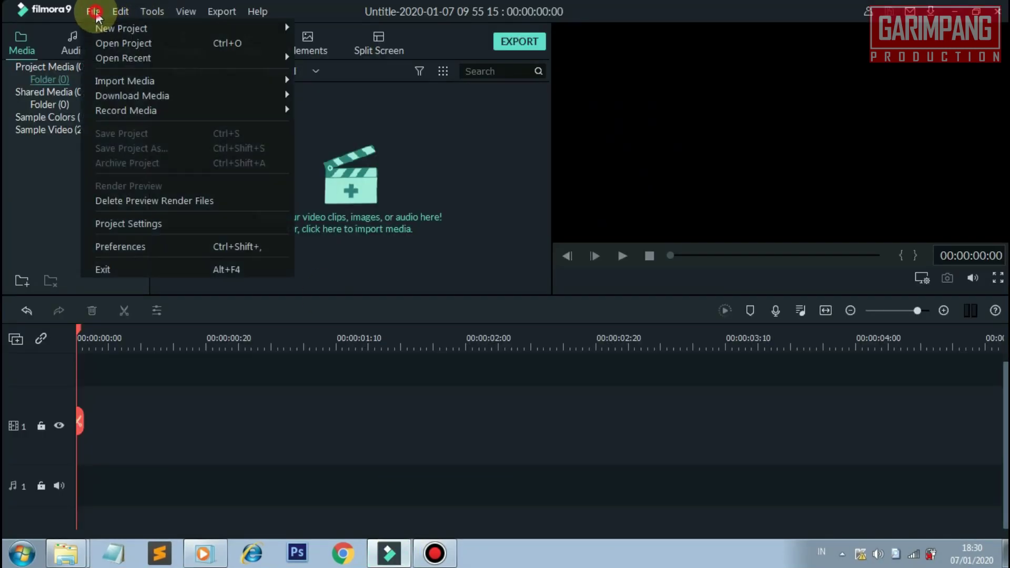
pyautogui.click(162, 223)
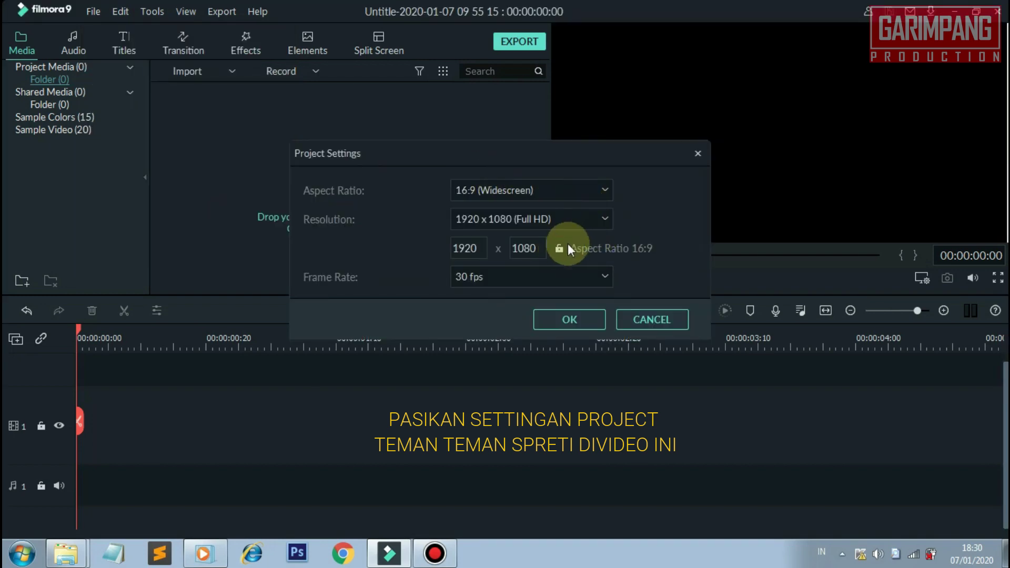
pyautogui.click(603, 191)
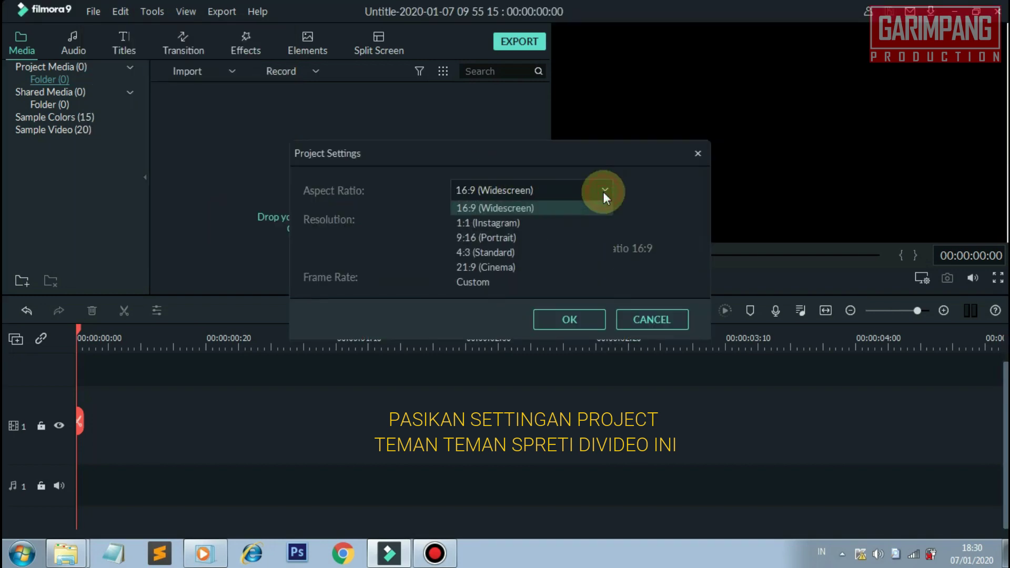
pyautogui.click(551, 208)
pyautogui.click(604, 220)
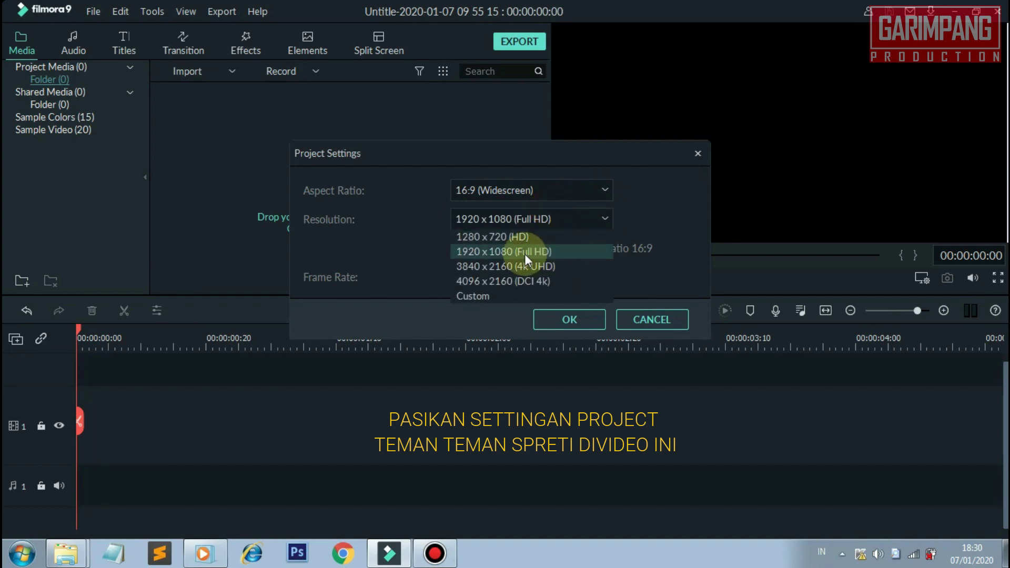
pyautogui.click(535, 252)
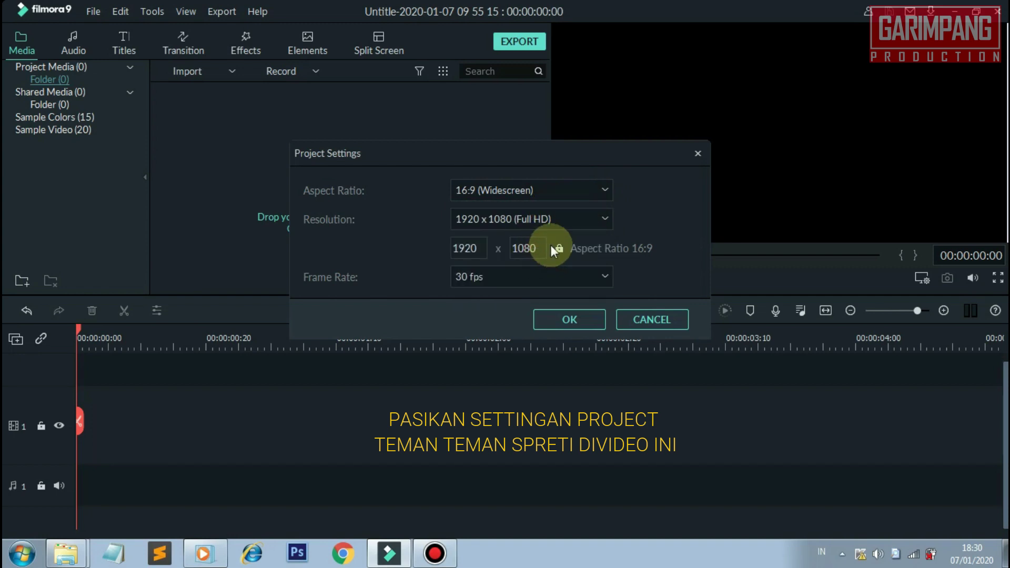
pyautogui.click(604, 279)
pyautogui.click(481, 355)
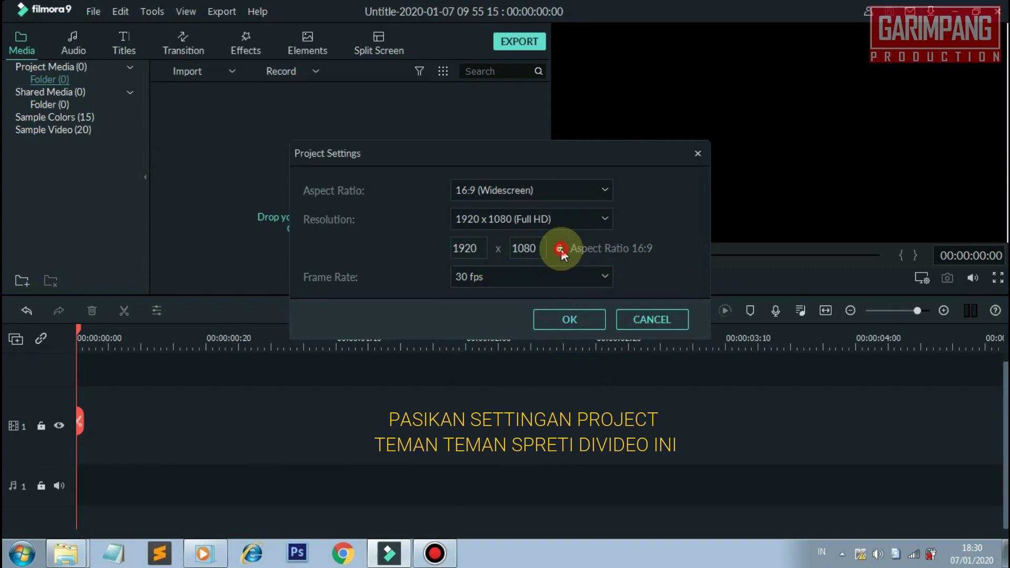
pyautogui.click(563, 323)
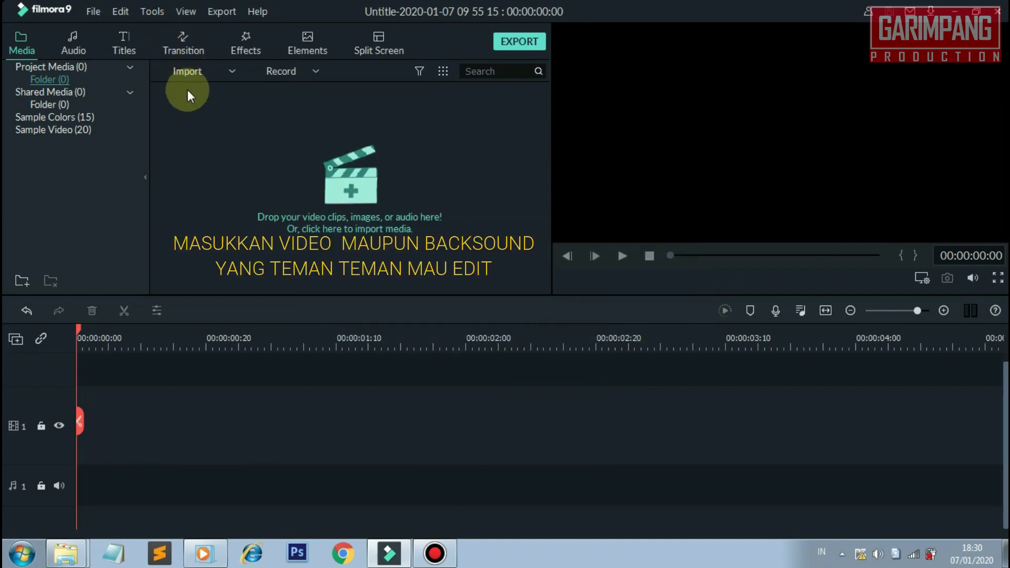
# - Import media, placing 'bahan ttr look cinematik' on video track 1 and 'sound sinematik' on audio
pyautogui.click(232, 72)
pyautogui.click(232, 89)
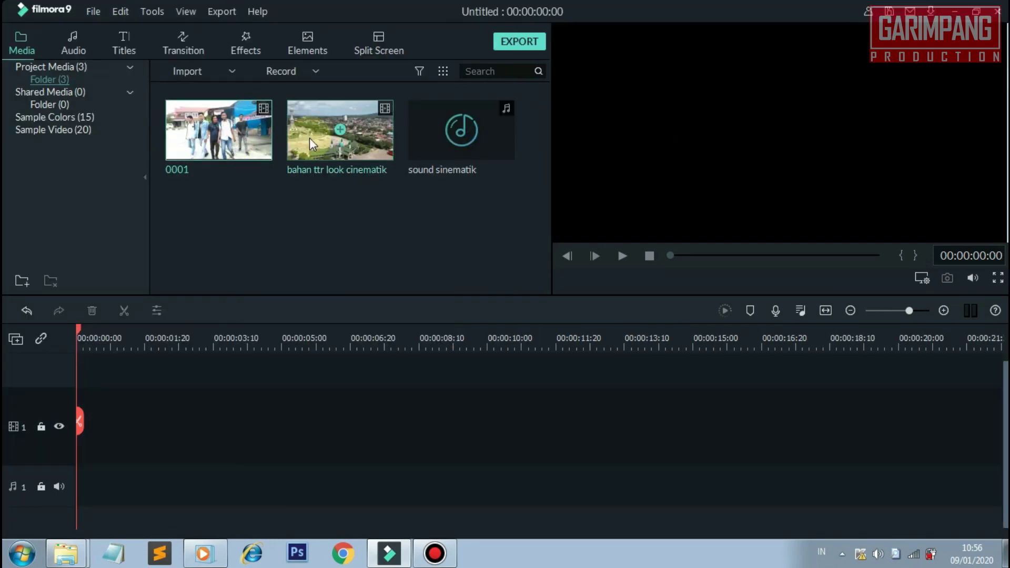
pyautogui.moveTo(309, 138); pyautogui.dragTo(87, 422)
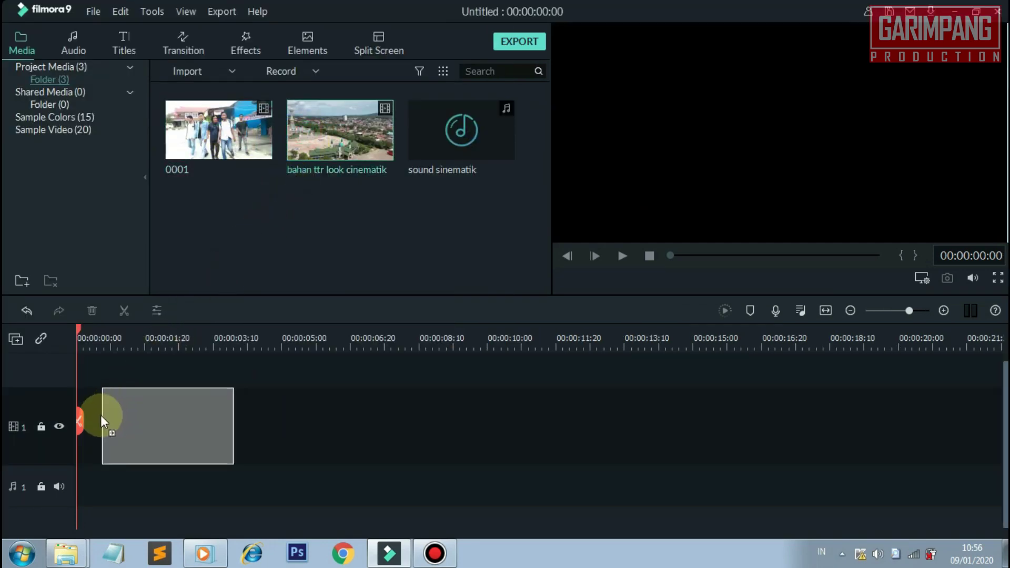
pyautogui.moveTo(501, 125); pyautogui.dragTo(125, 453)
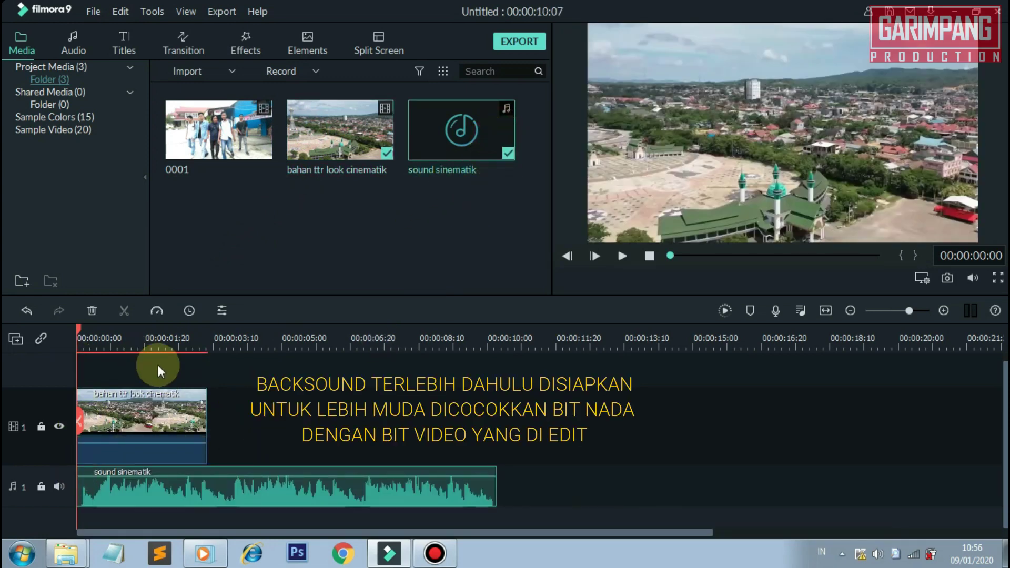
pyautogui.click(117, 415)
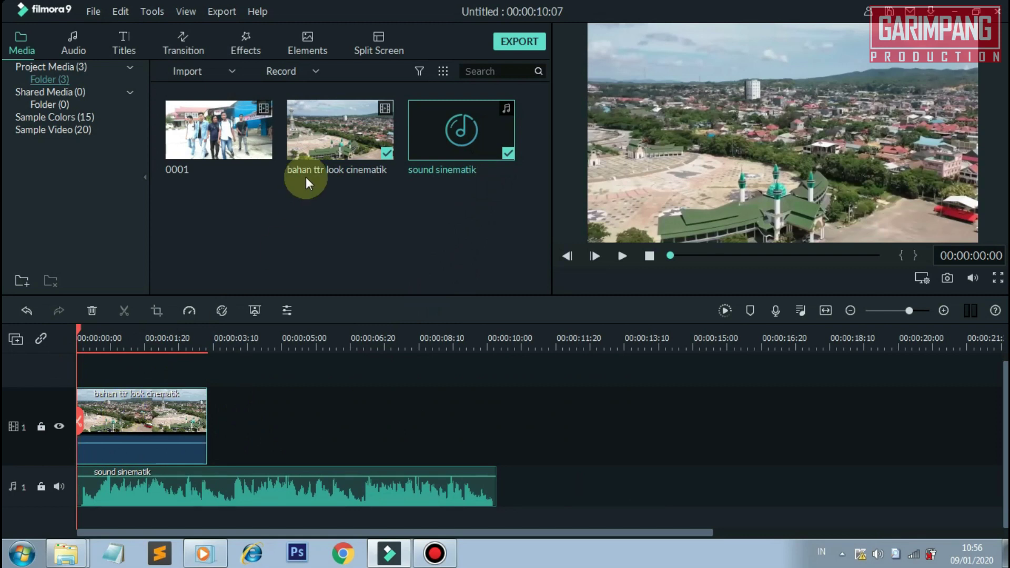
# - Place the Slideshow group's Skew Right Split transition at the start of the drone clip
pyautogui.click(180, 50)
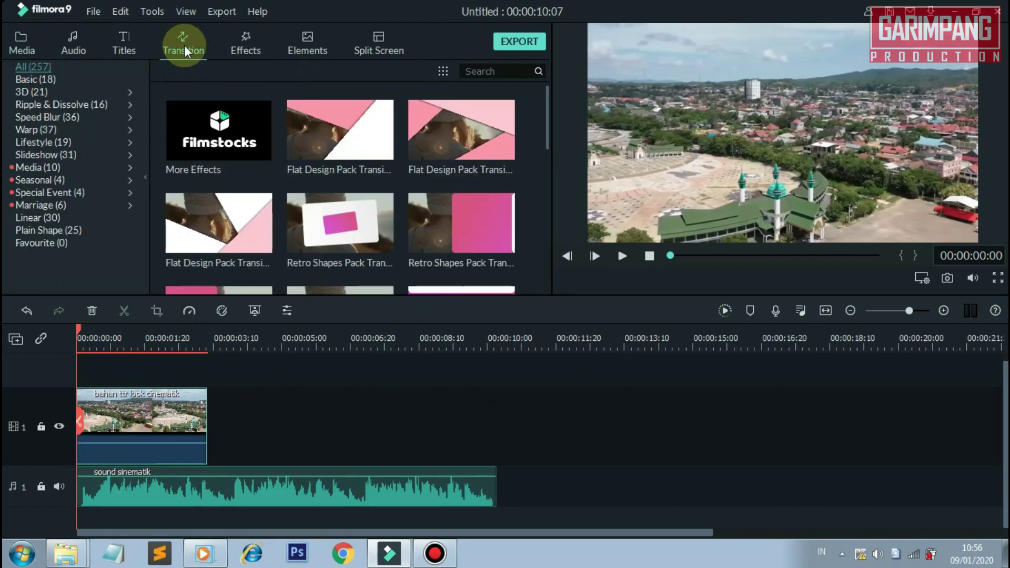
pyautogui.click(44, 157)
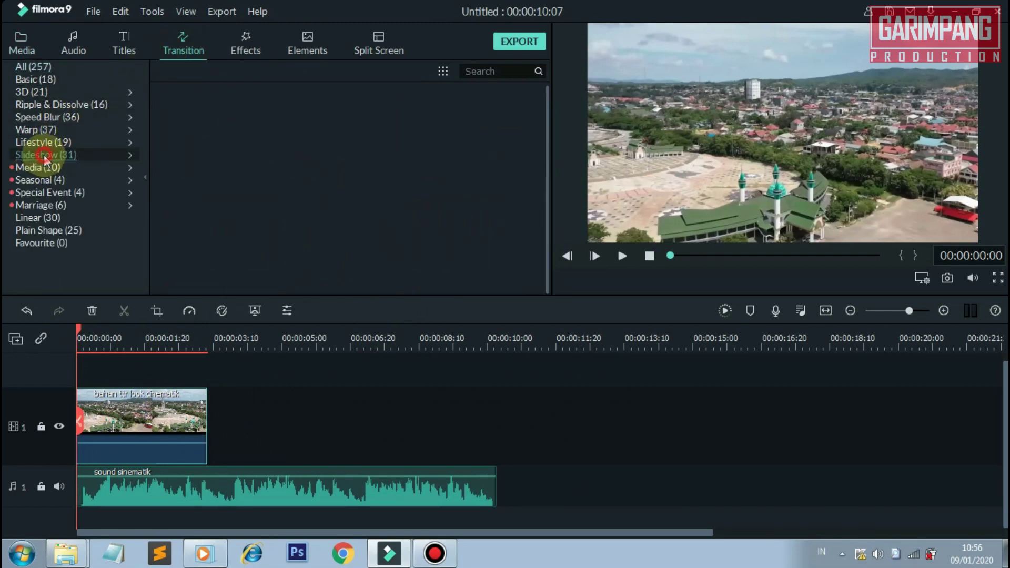
pyautogui.moveTo(549, 131); pyautogui.dragTo(551, 226)
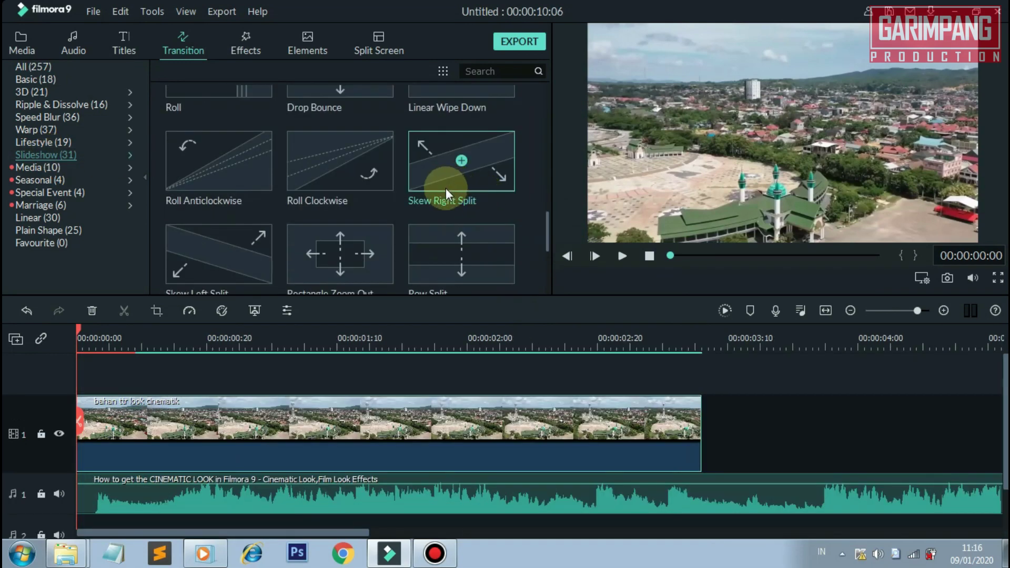
pyautogui.moveTo(482, 180); pyautogui.dragTo(165, 422)
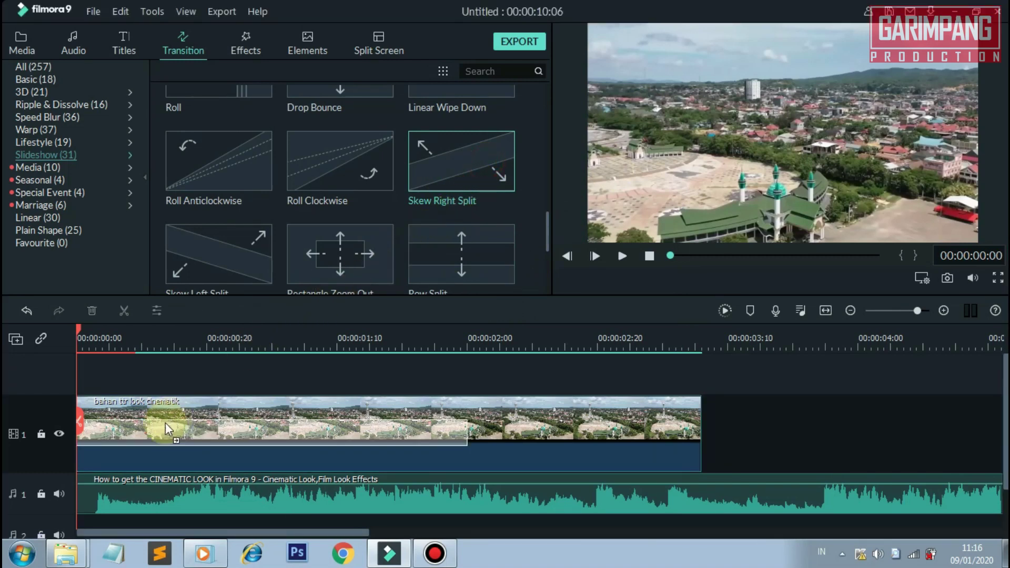
pyautogui.moveTo(134, 444); pyautogui.dragTo(234, 426)
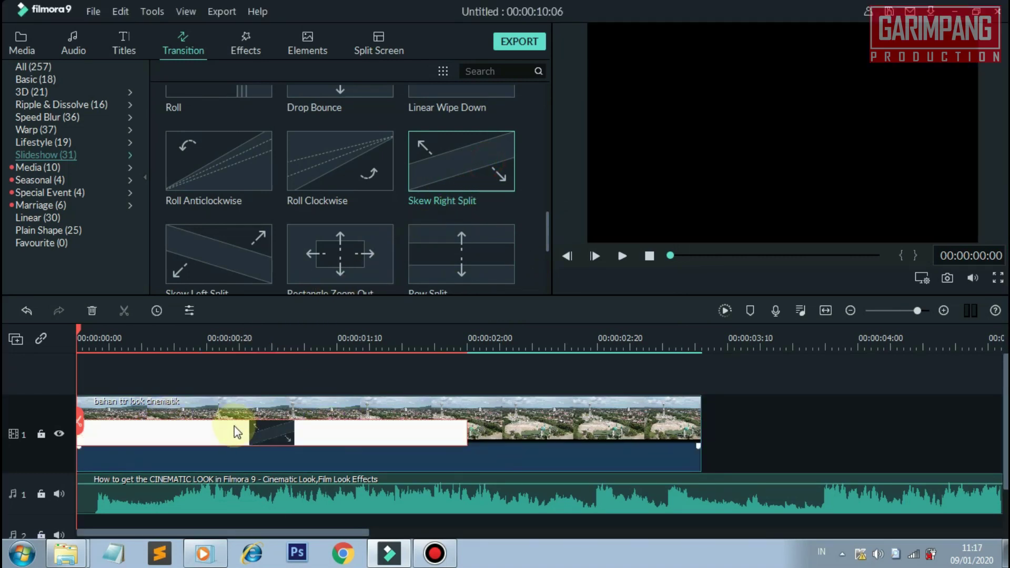
pyautogui.moveTo(462, 433); pyautogui.dragTo(178, 454)
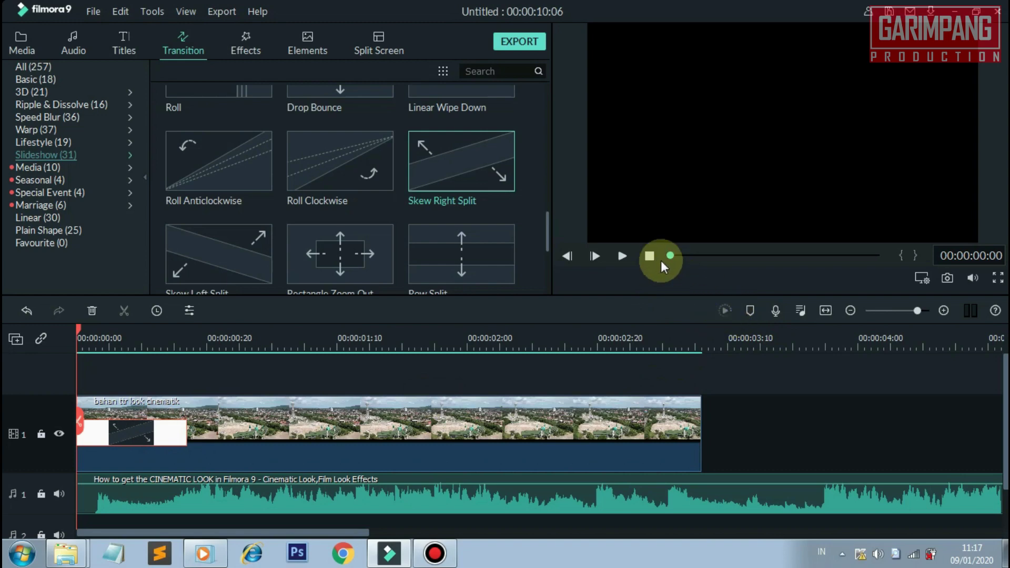
# - Find the first music beat and split the drone clip at about 00:00:01:12
pyautogui.click(622, 257)
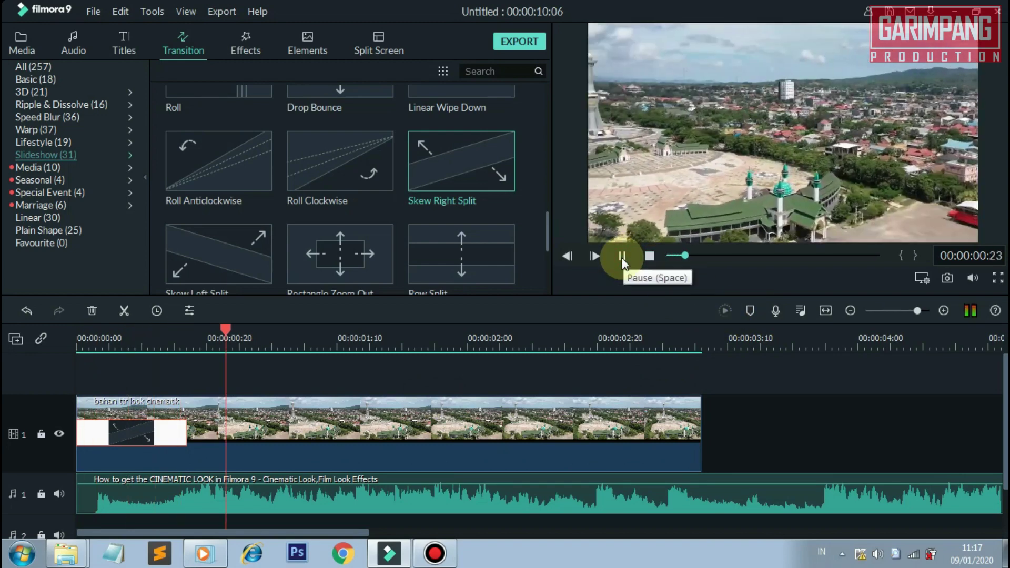
pyautogui.click(622, 258)
pyautogui.scroll(3, 893, 364)
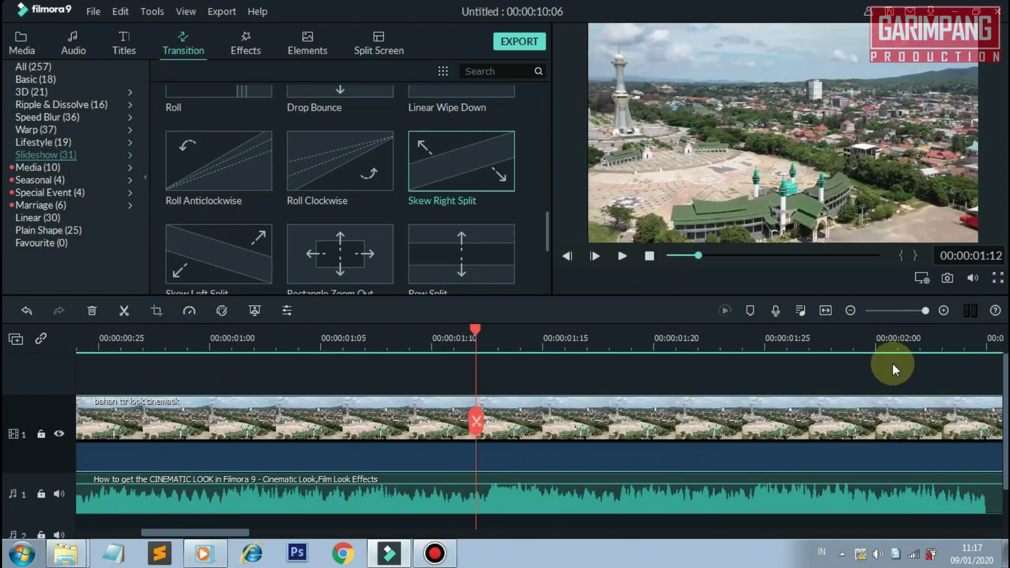
pyautogui.press('Right')
pyautogui.press('Right')
pyautogui.press('Left')
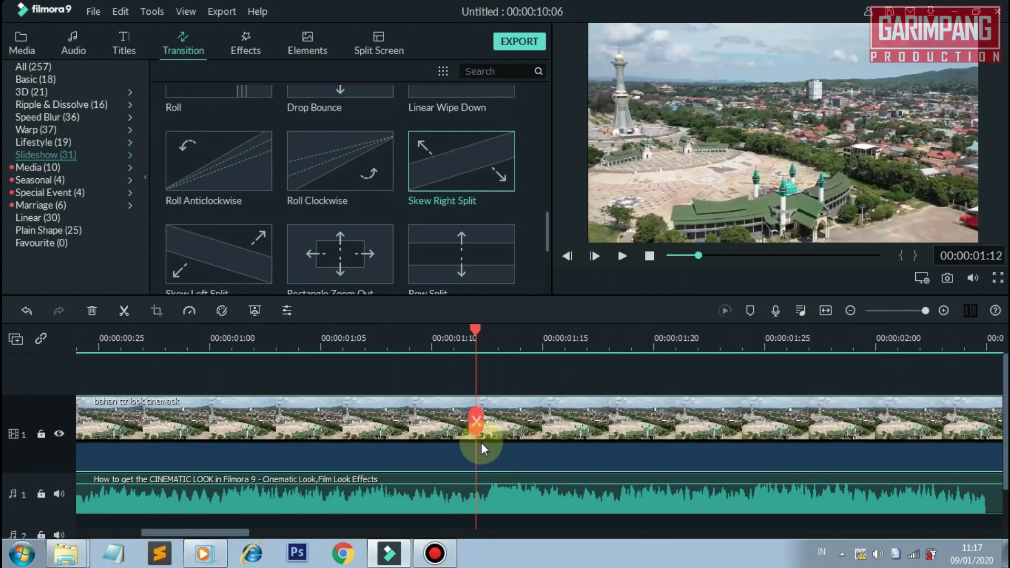
pyautogui.moveTo(488, 488)
pyautogui.click(124, 310)
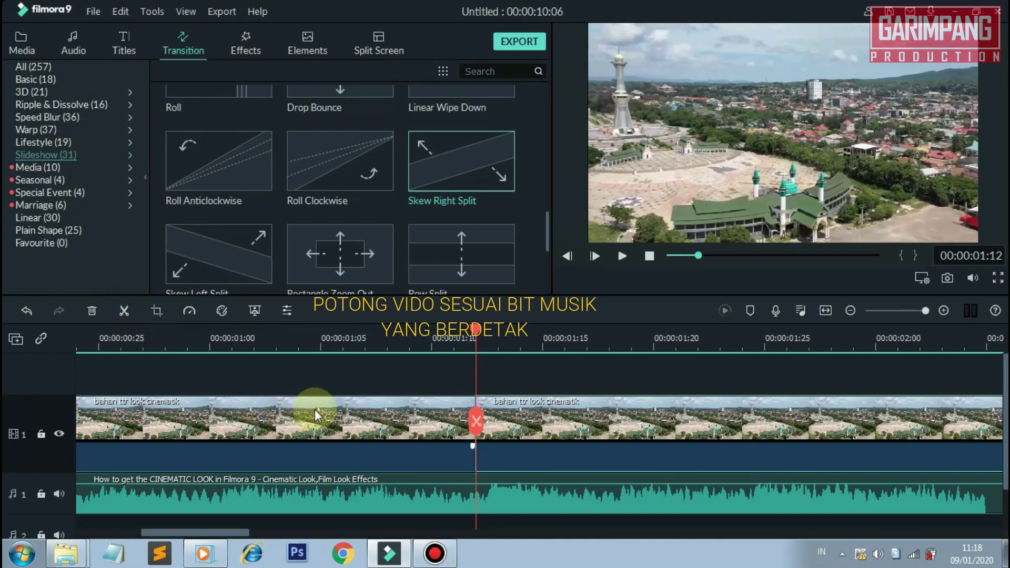
pyautogui.click(451, 425)
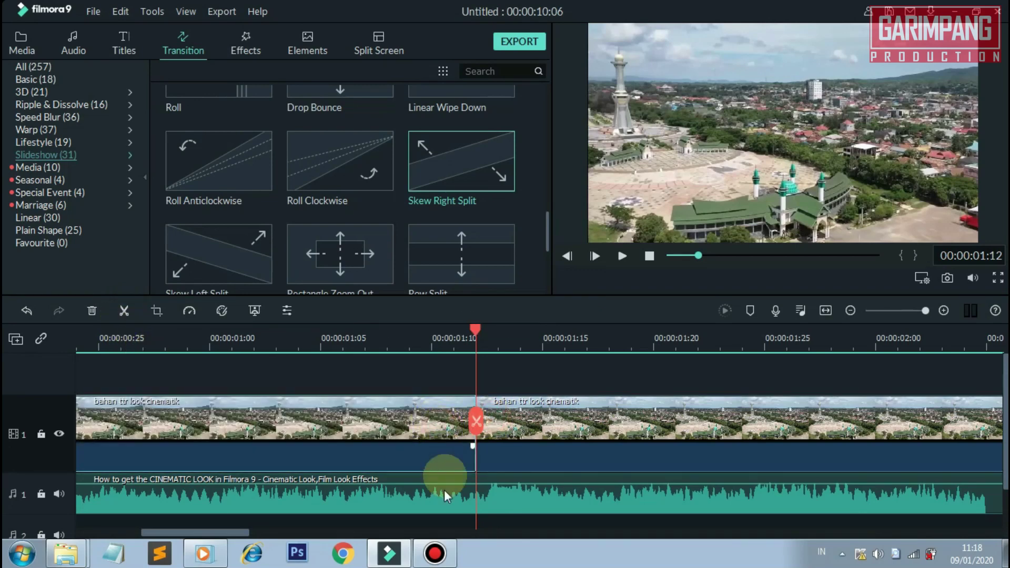
# - Split the second clip piece at the next beat, around 00:00:02:13
pyautogui.scroll(-2, 575, 342)
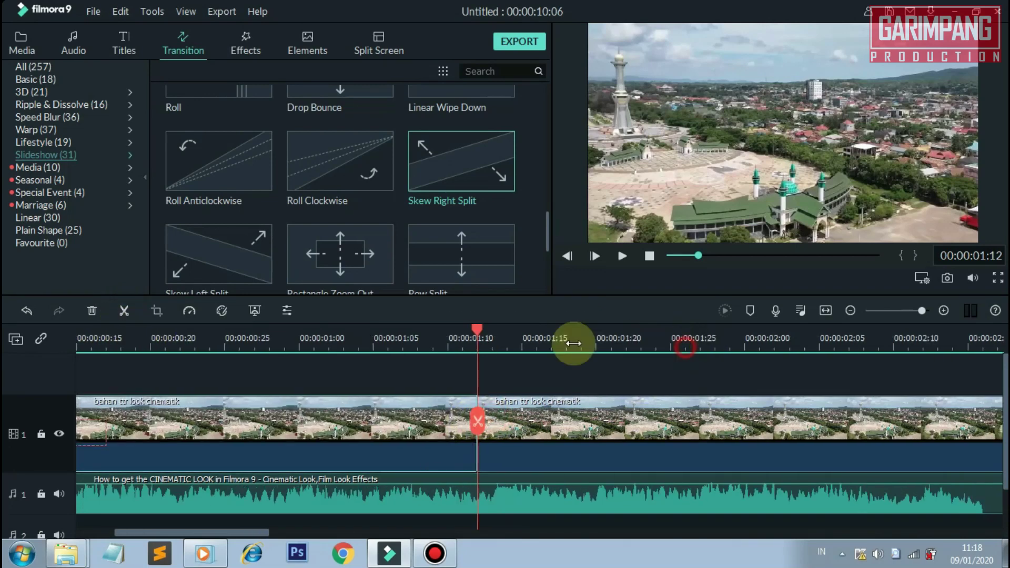
pyautogui.moveTo(459, 347); pyautogui.dragTo(578, 344)
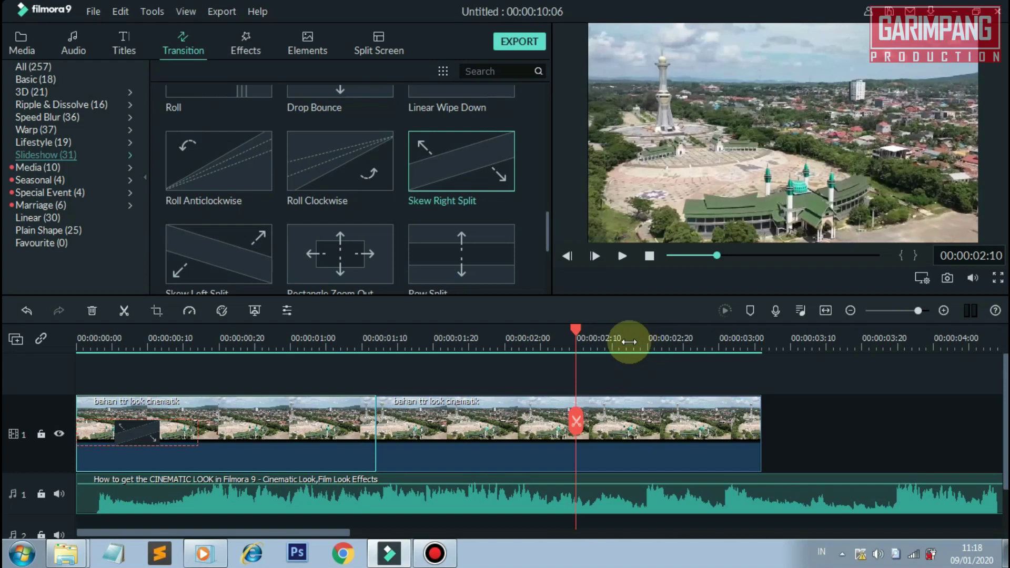
pyautogui.click(626, 342)
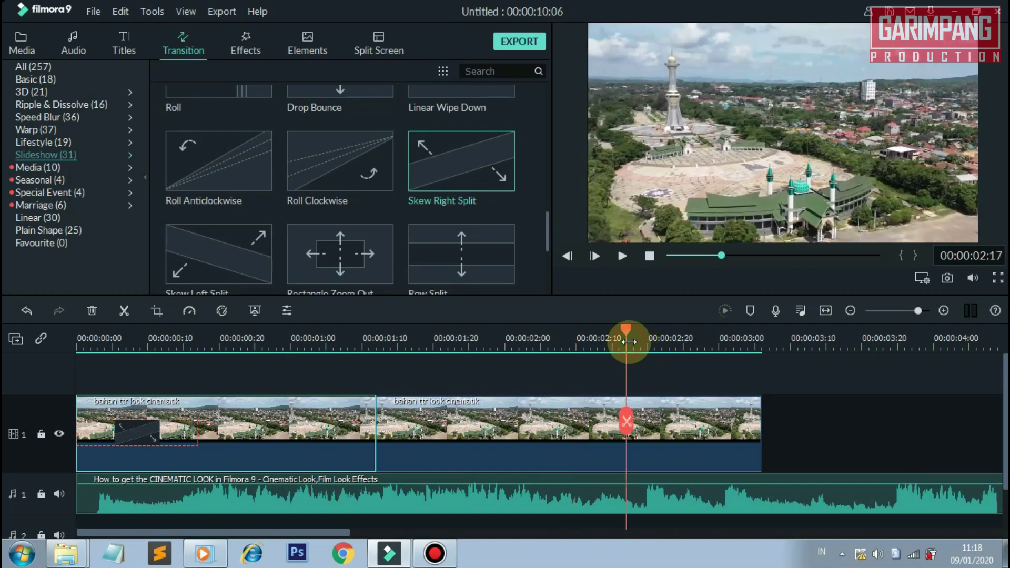
pyautogui.click(599, 342)
pyautogui.click(532, 450)
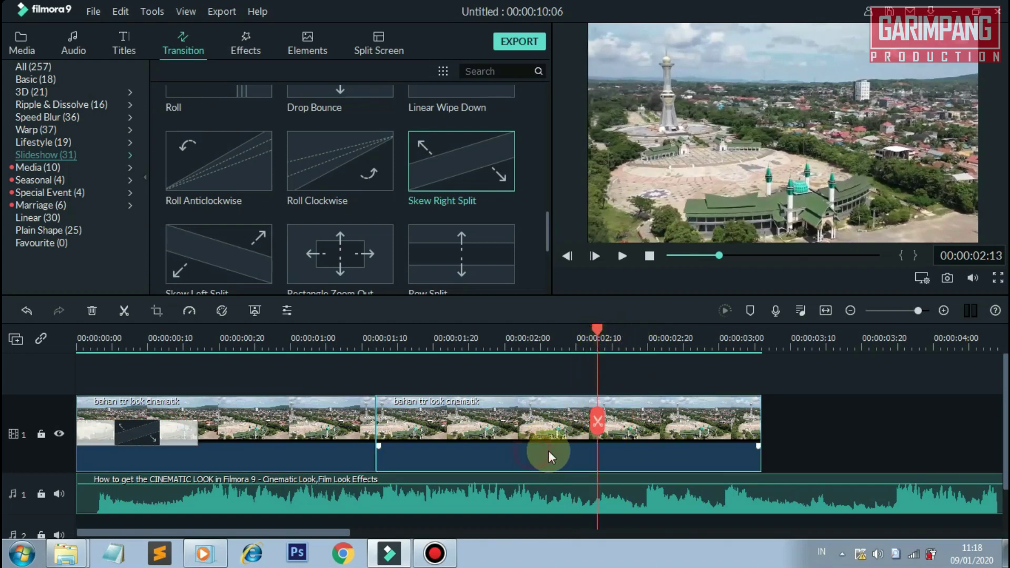
pyautogui.click(124, 311)
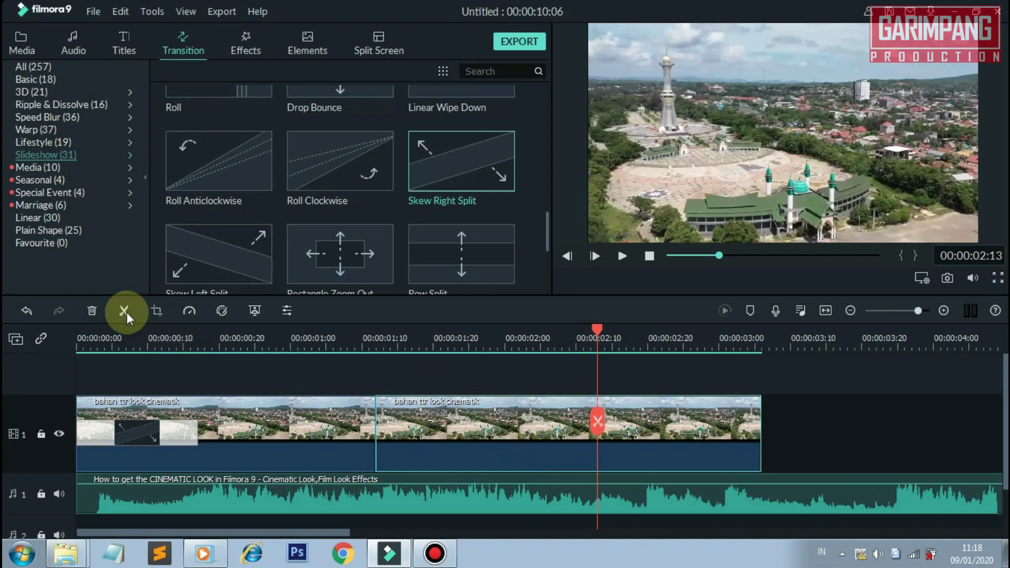
pyautogui.click(125, 311)
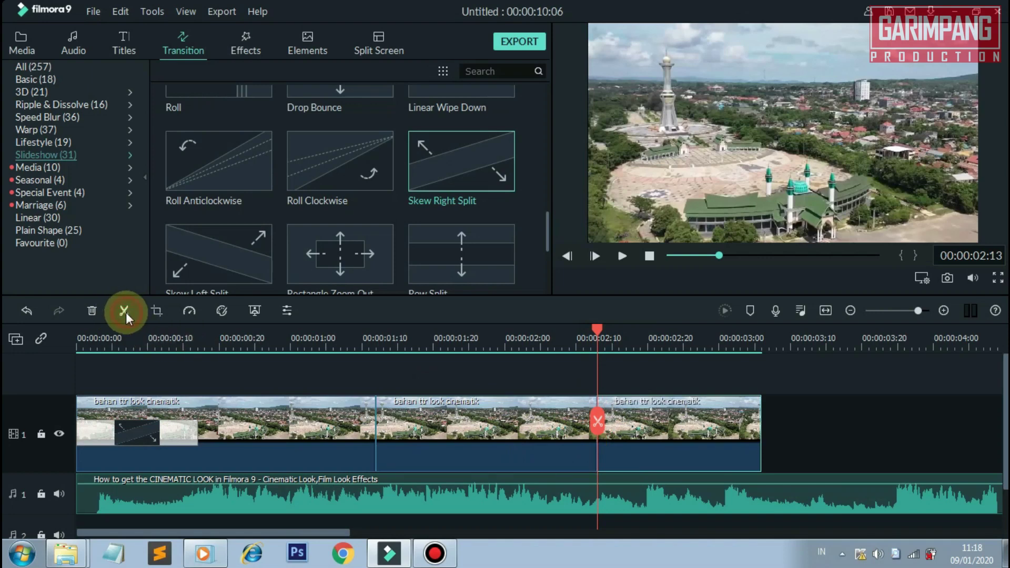
# - Show the Speed options (Custom Speed, Slow, Fast, Normal, Reverse) for the middle clip piece
pyautogui.rightClick(453, 425)
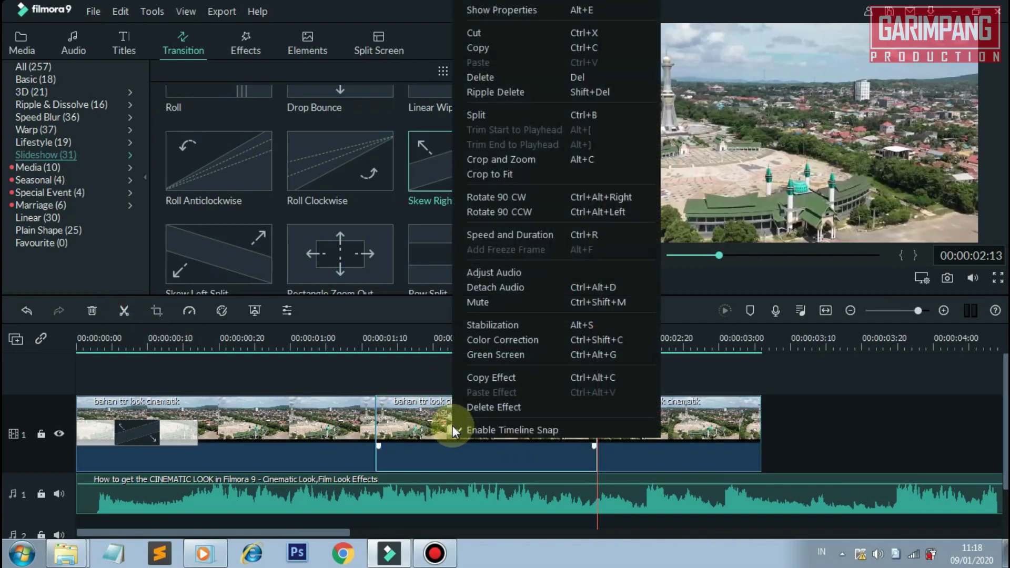
pyautogui.click(428, 430)
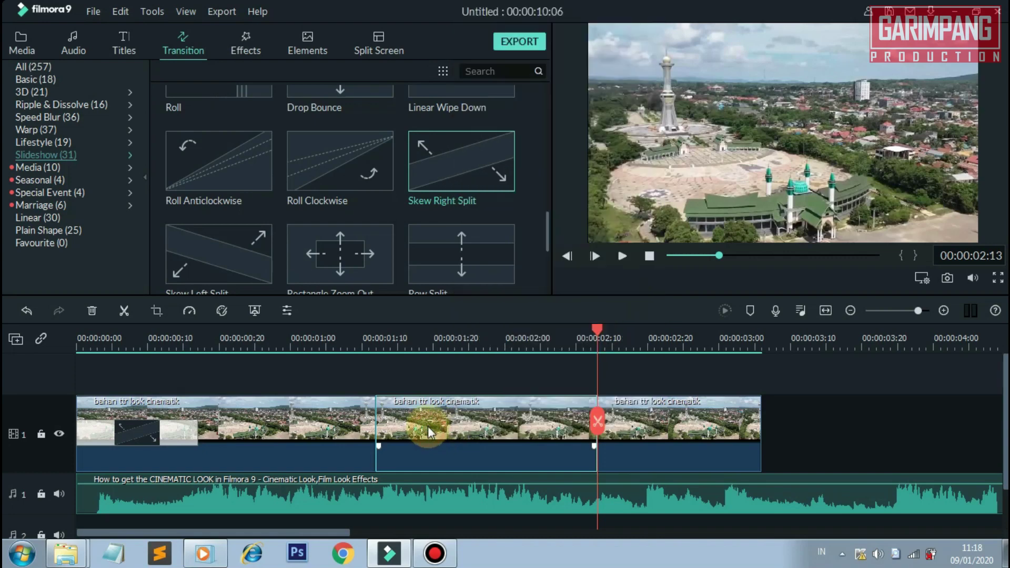
pyautogui.click(190, 310)
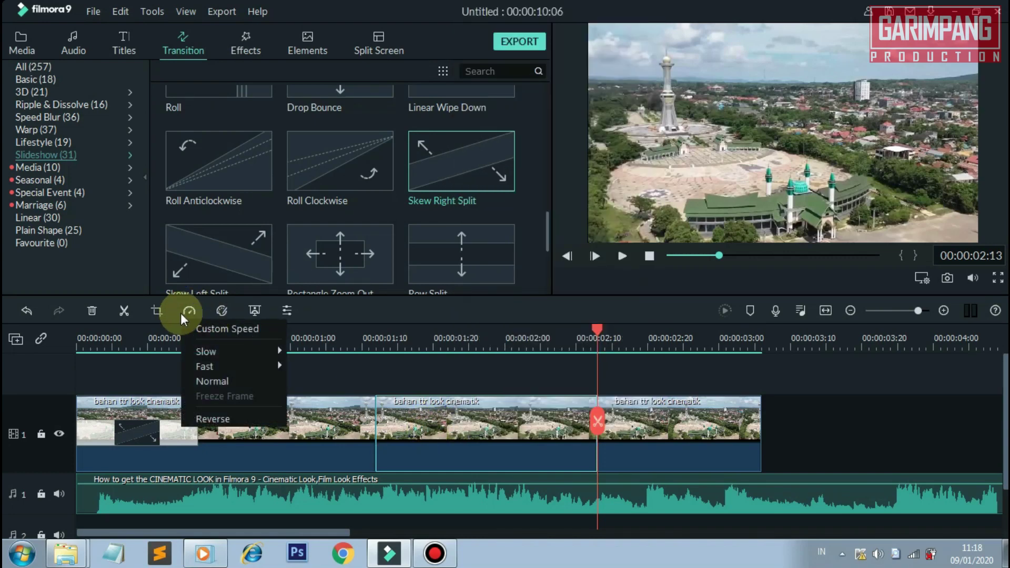
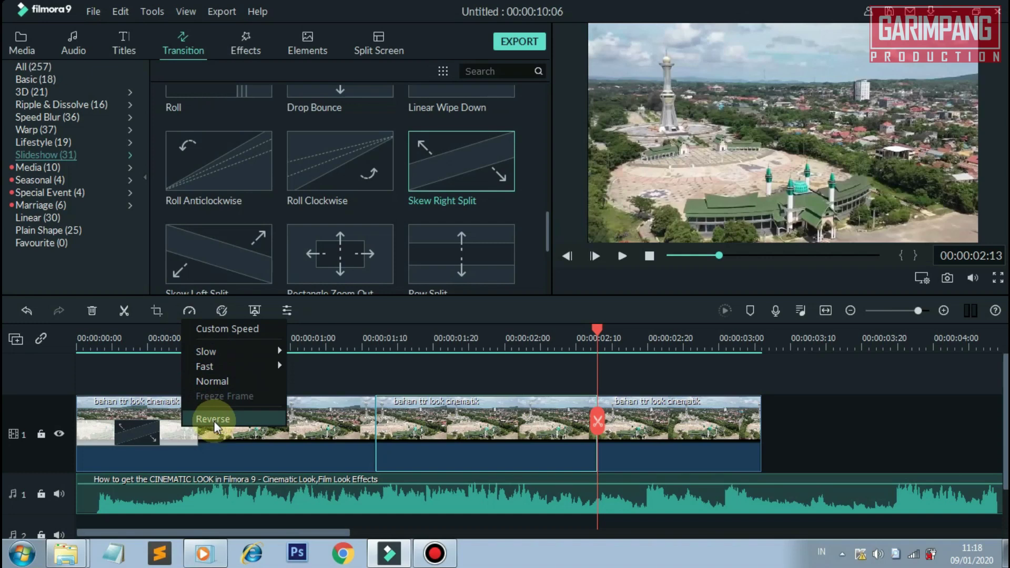
# - Reverse the middle aerial clip with a proxy file, then delete the third clip
pyautogui.click(214, 419)
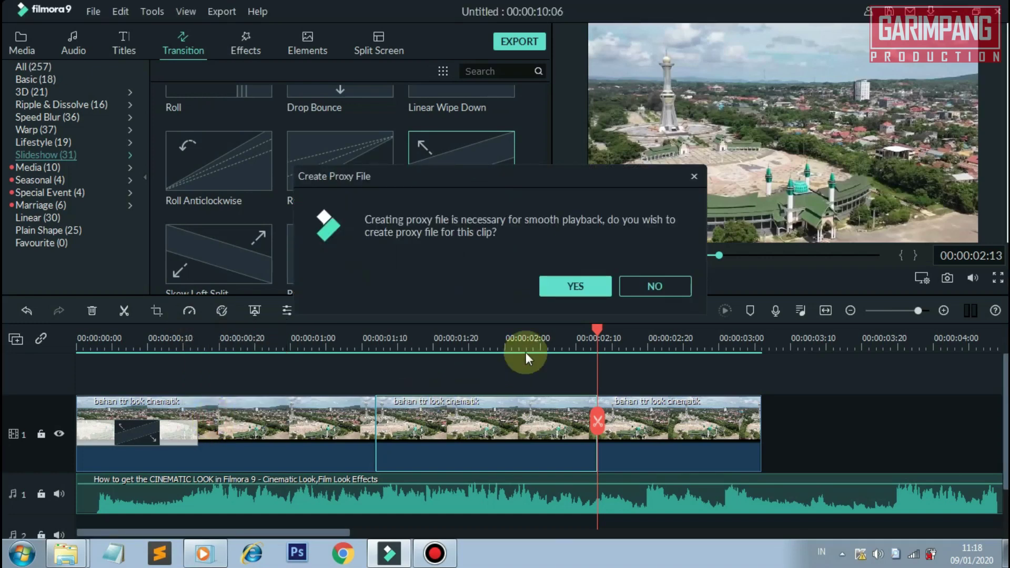
pyautogui.click(577, 286)
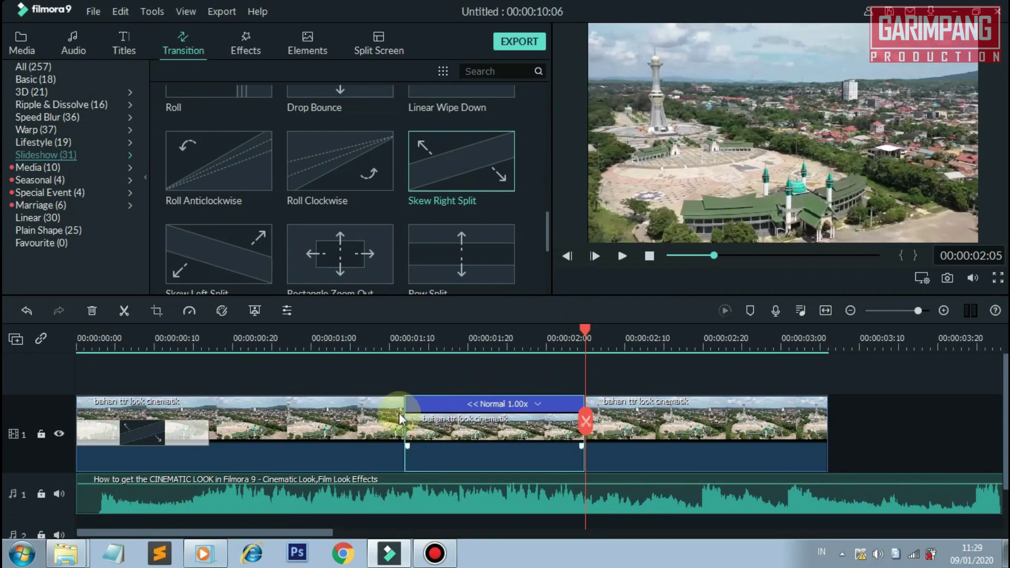
pyautogui.click(651, 255)
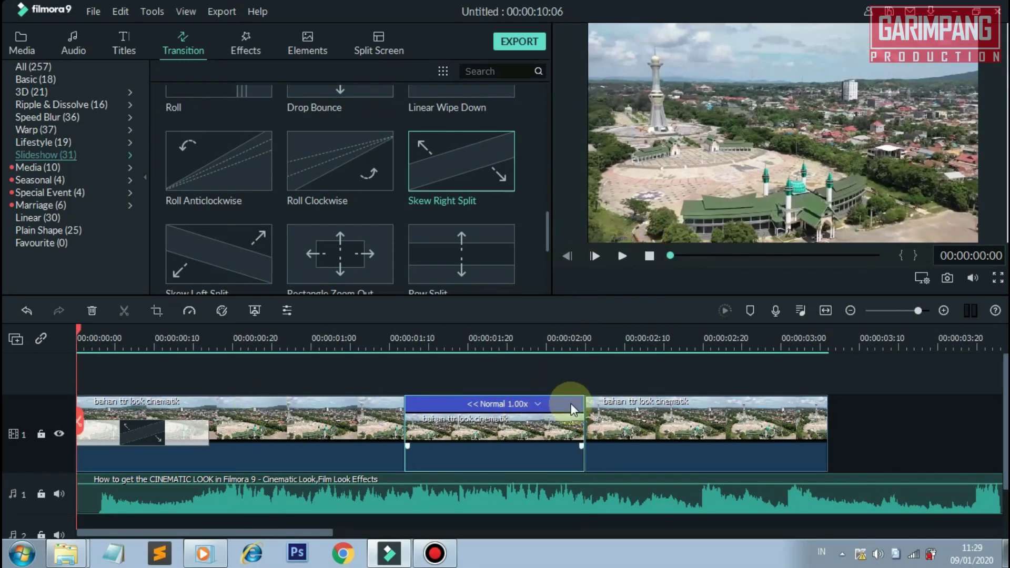
pyautogui.click(611, 413)
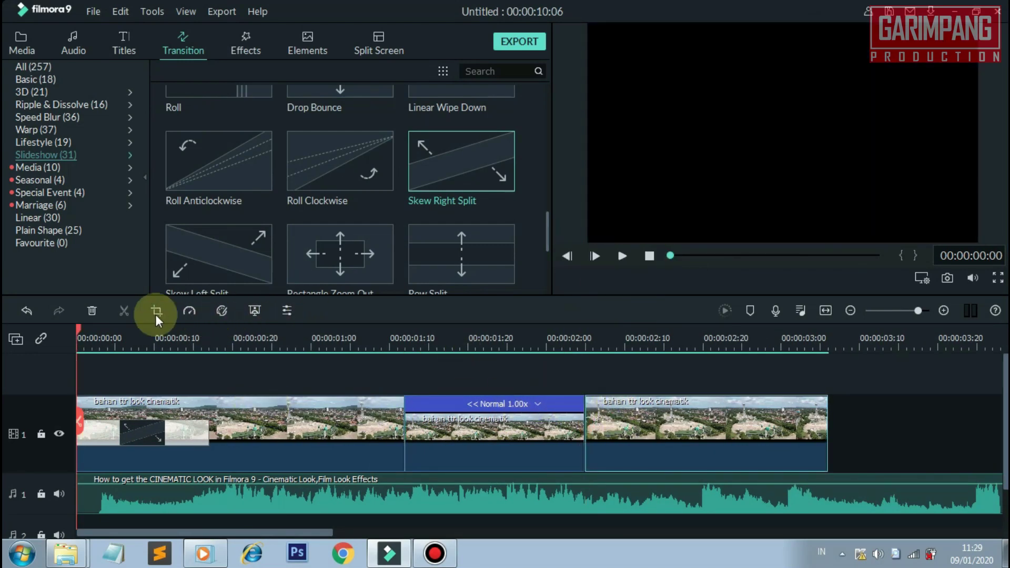
pyautogui.click(92, 310)
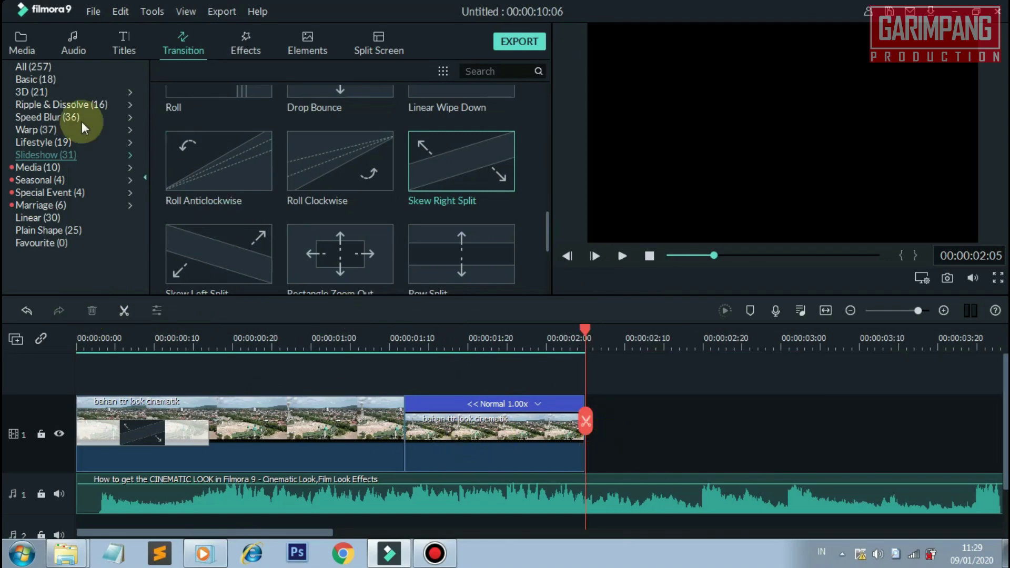
# - Drag the 0001 clip from the media library onto the timeline after the reversed aerial clip
pyautogui.click(29, 48)
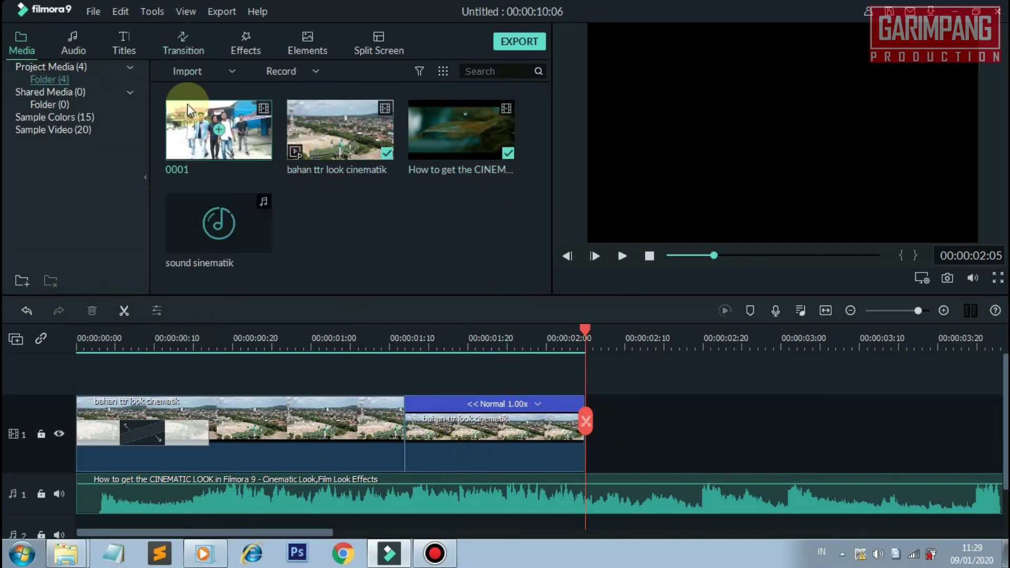
pyautogui.click(261, 153)
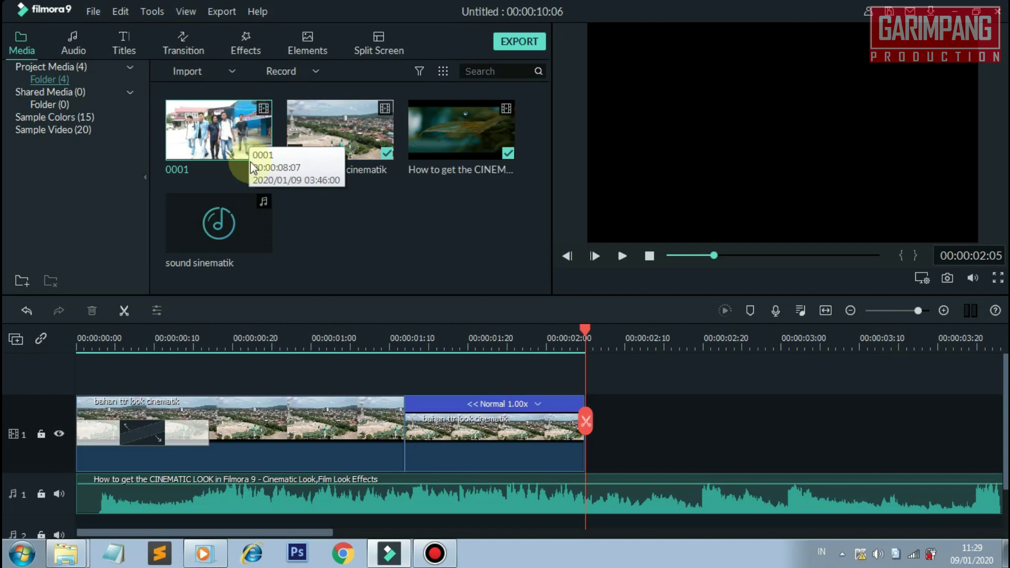
pyautogui.moveTo(256, 131)
pyautogui.mouseDown()
pyautogui.moveTo(293, 135)
pyautogui.moveTo(588, 457)
pyautogui.mouseUp()
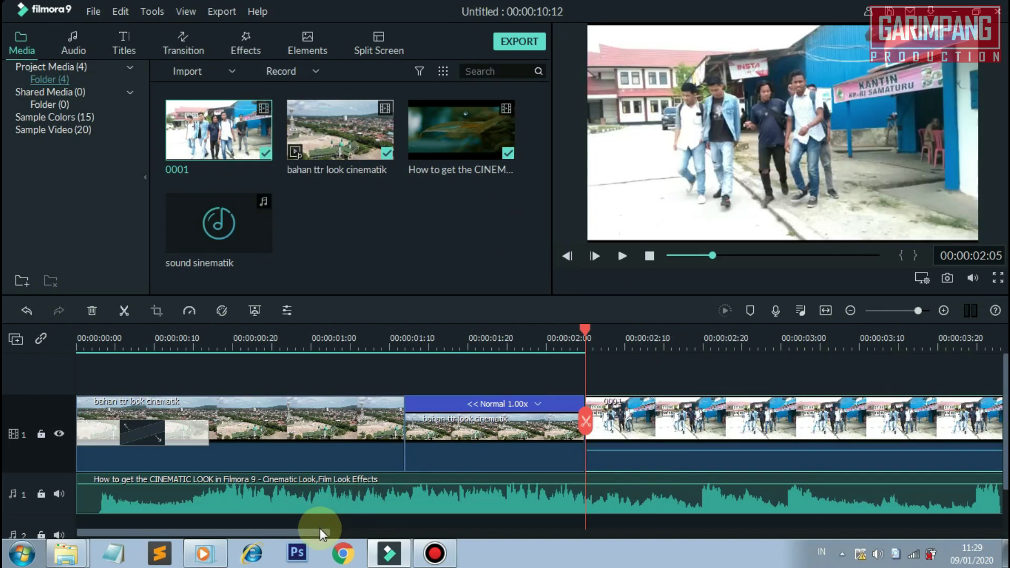
pyautogui.moveTo(320, 532); pyautogui.dragTo(332, 535)
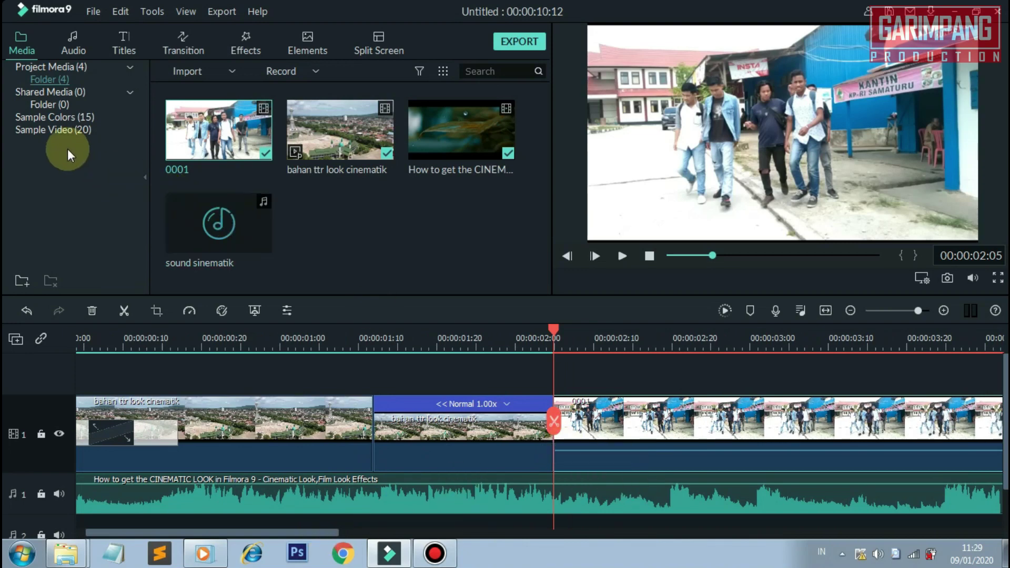
# - Search transitions for 'zo' and insert a shortened Warp Zoom 6 between the aerial and 0001 clips
pyautogui.click(187, 49)
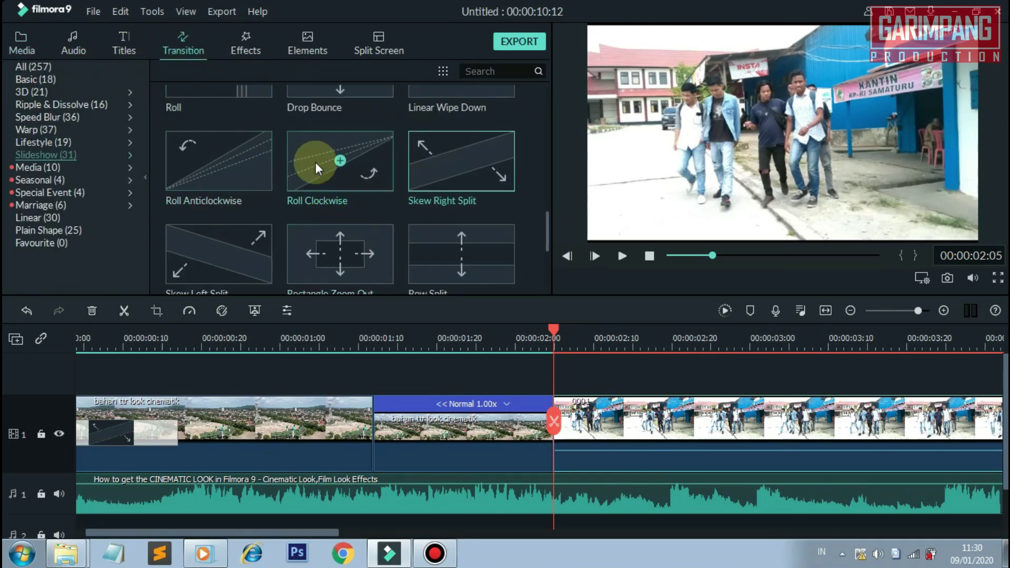
pyautogui.click(26, 91)
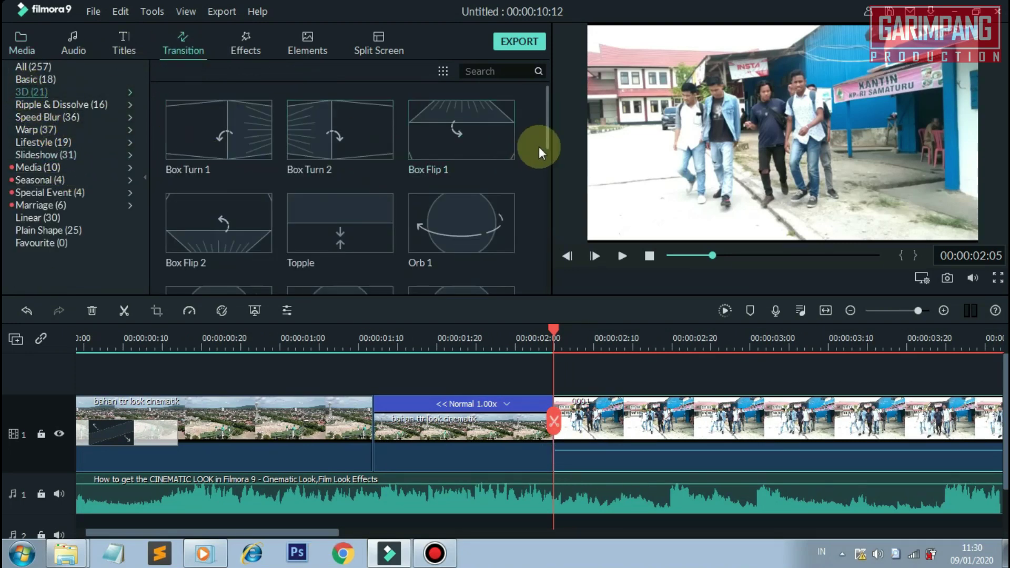
pyautogui.moveTo(547, 137)
pyautogui.mouseDown()
pyautogui.moveTo(558, 176)
pyautogui.moveTo(535, 125)
pyautogui.mouseUp()
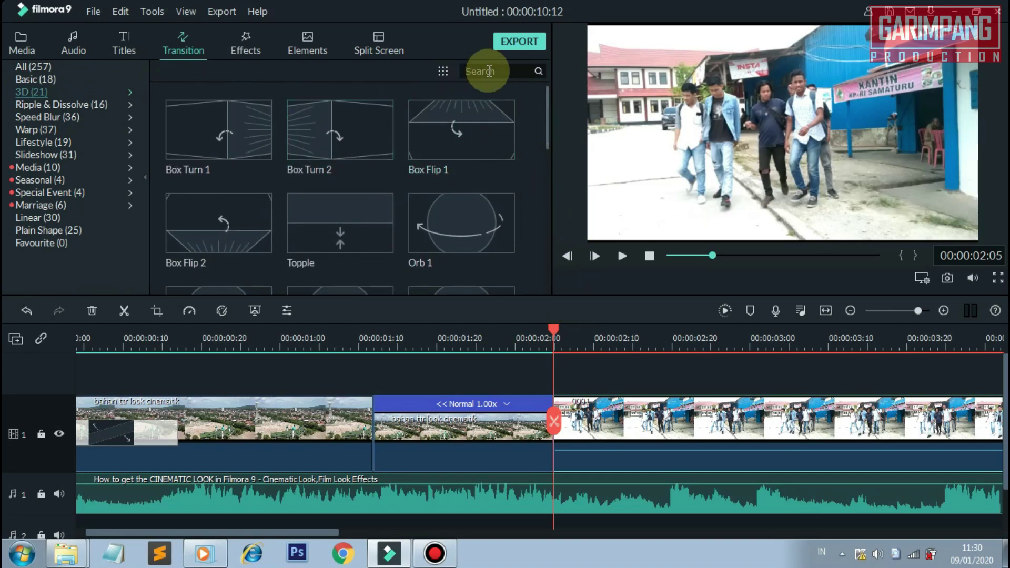
pyautogui.write('zoom')
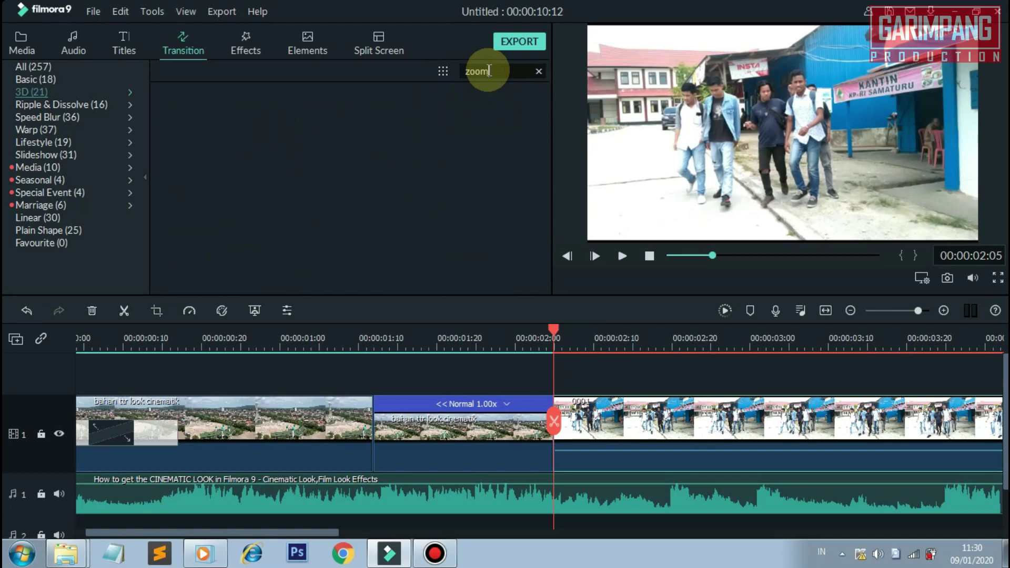
pyautogui.click(26, 70)
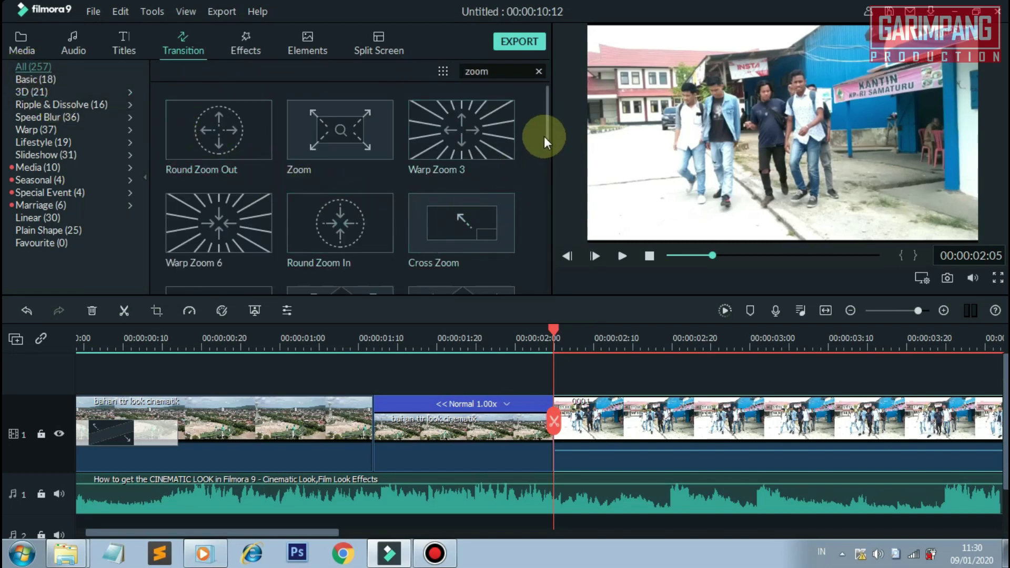
pyautogui.scroll(-1, 550, 133)
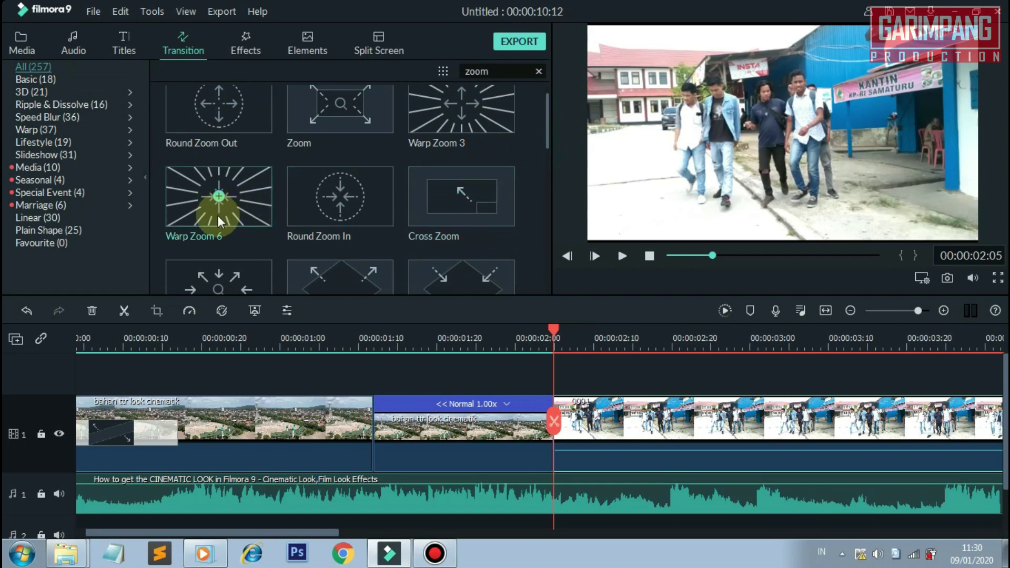
pyautogui.moveTo(213, 220); pyautogui.dragTo(545, 449)
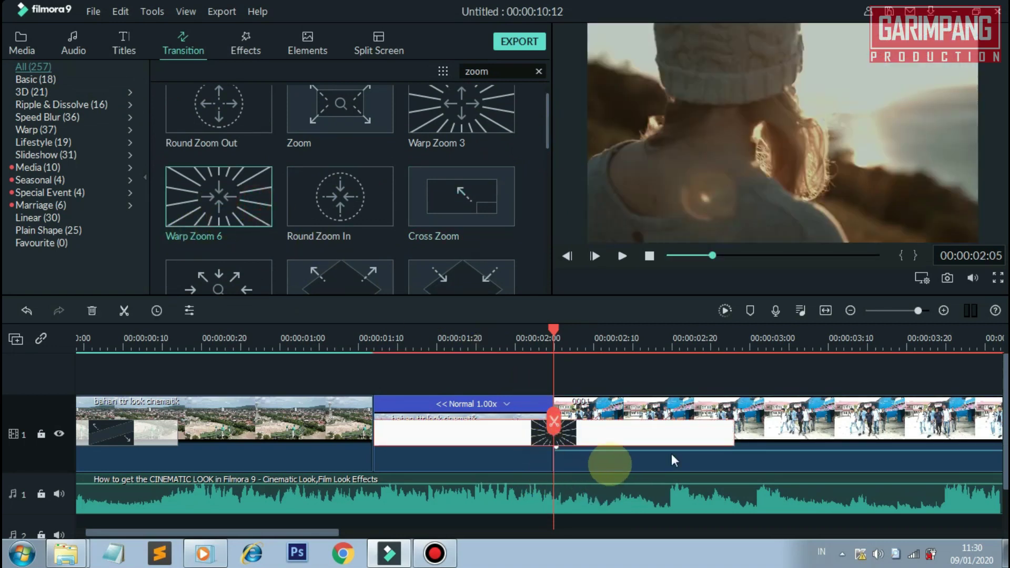
pyautogui.moveTo(732, 433); pyautogui.dragTo(598, 454)
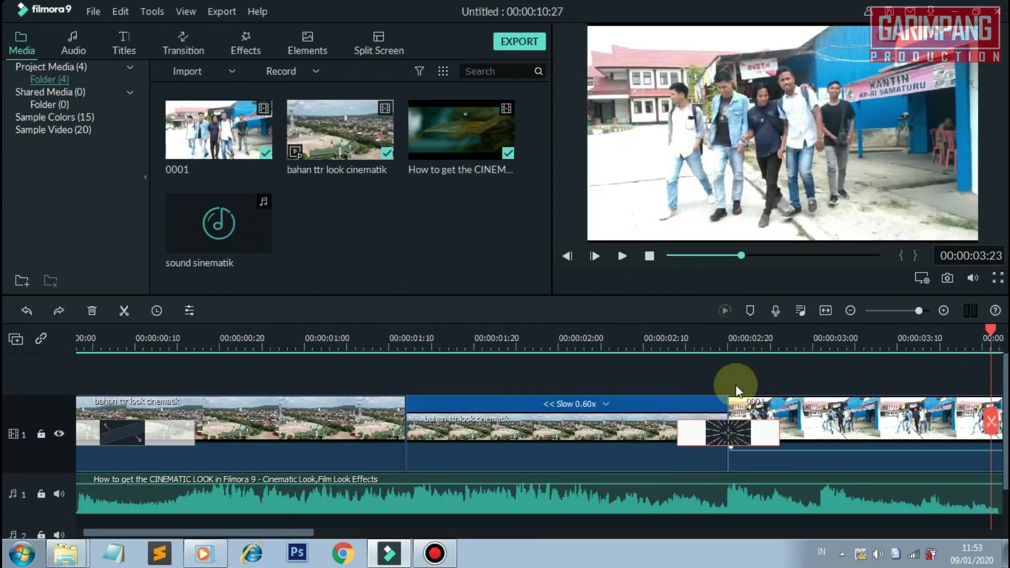
# - Stop playback, zoom the timeline and park the playhead at the aerial clip's start, 00:00:01:12
pyautogui.click(652, 260)
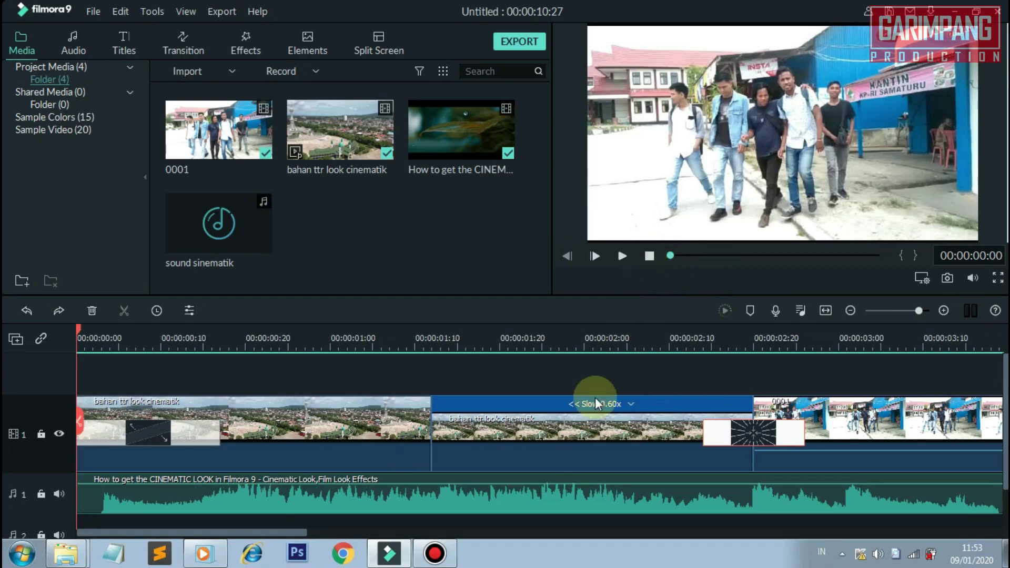
pyautogui.scroll(-1, 715, 348)
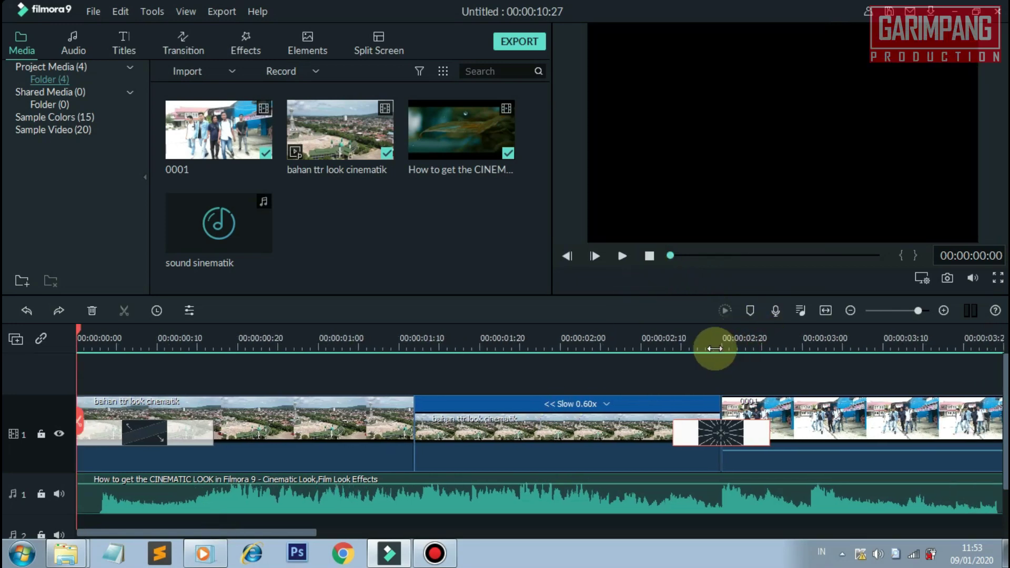
pyautogui.scroll(-2, 715, 348)
pyautogui.click(693, 343)
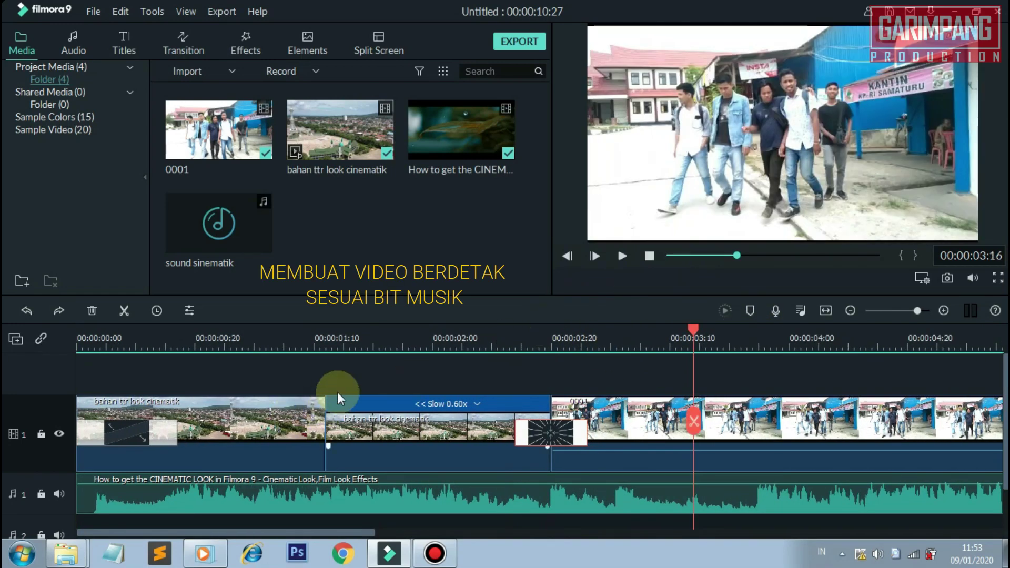
pyautogui.click(327, 342)
pyautogui.scroll(3, 462, 338)
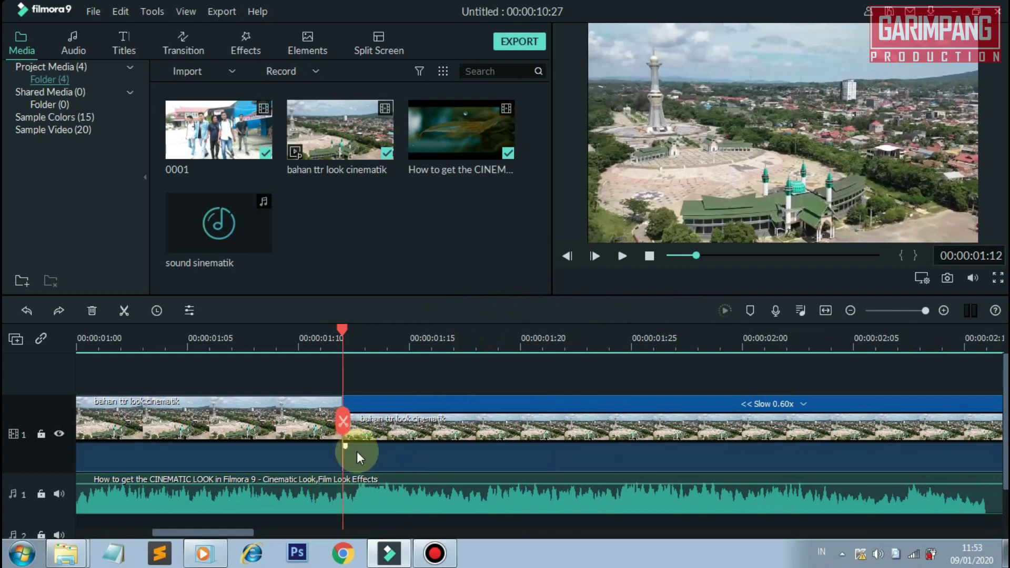
# - Advance a few frames and split the slowed aerial clip at 00:00:01:16, selecting the short left piece
pyautogui.press('Right')
pyautogui.press('Right')
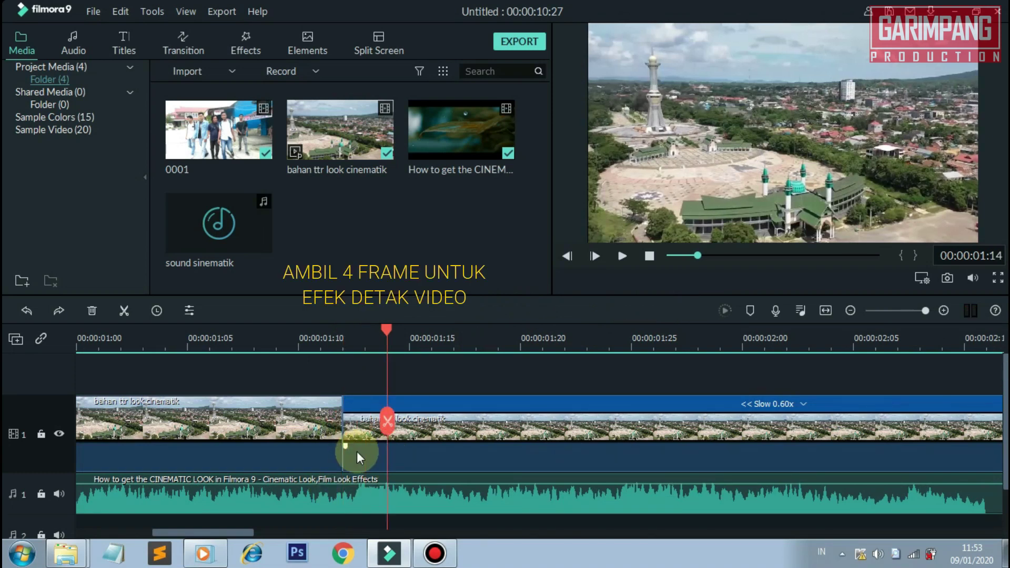
pyautogui.press('Right')
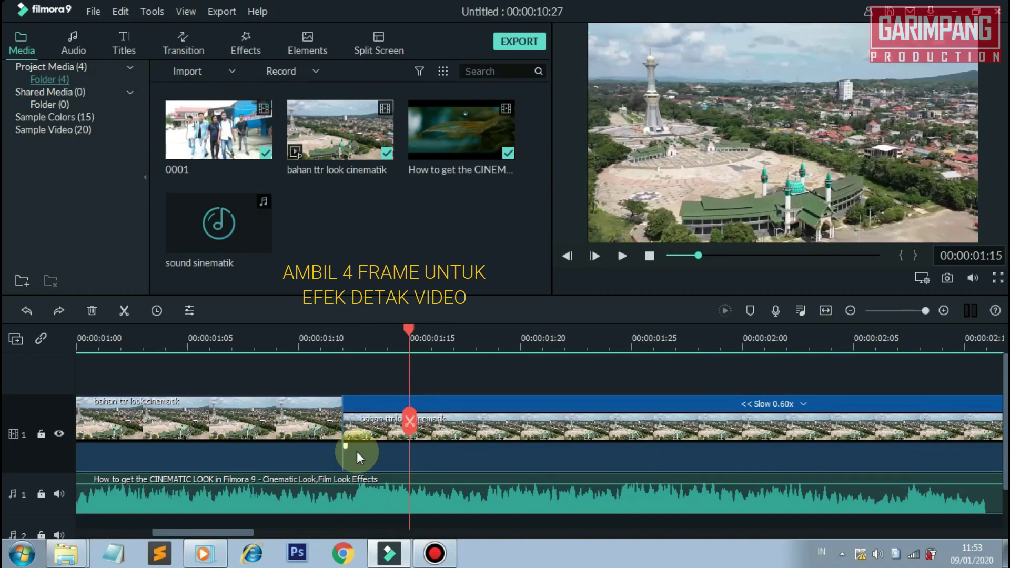
pyautogui.press('Right')
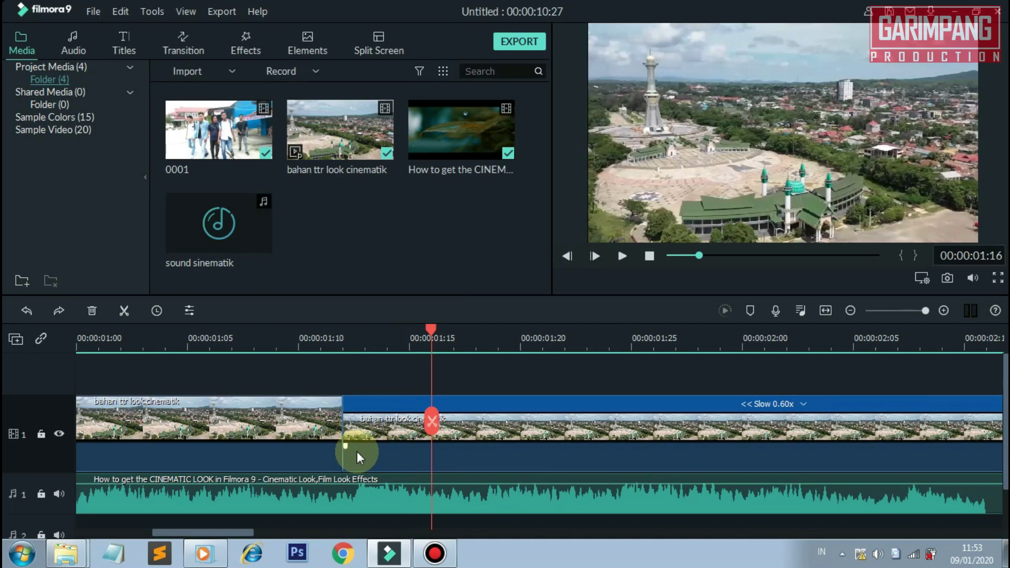
pyautogui.click(429, 437)
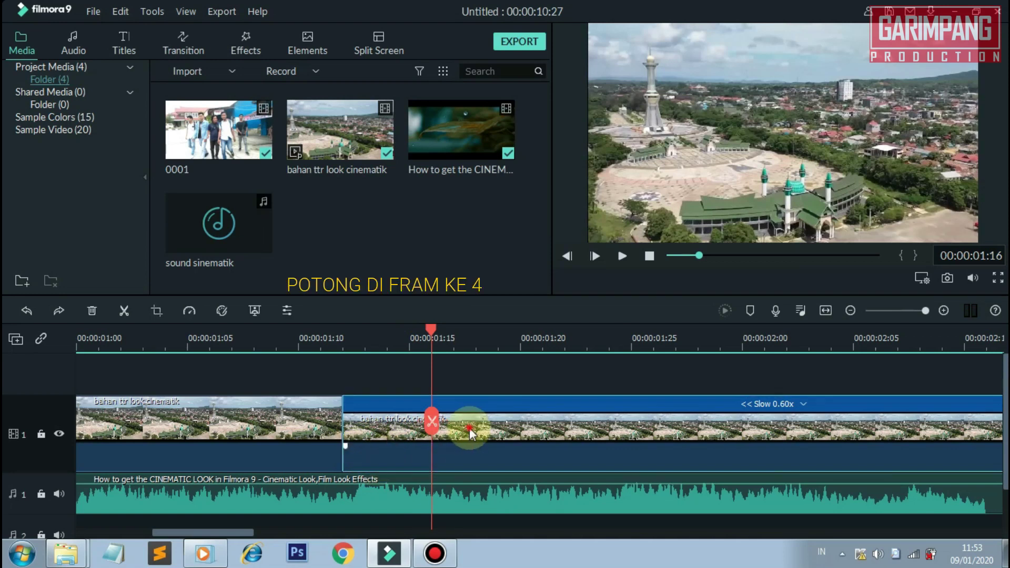
pyautogui.click(125, 311)
pyautogui.click(412, 440)
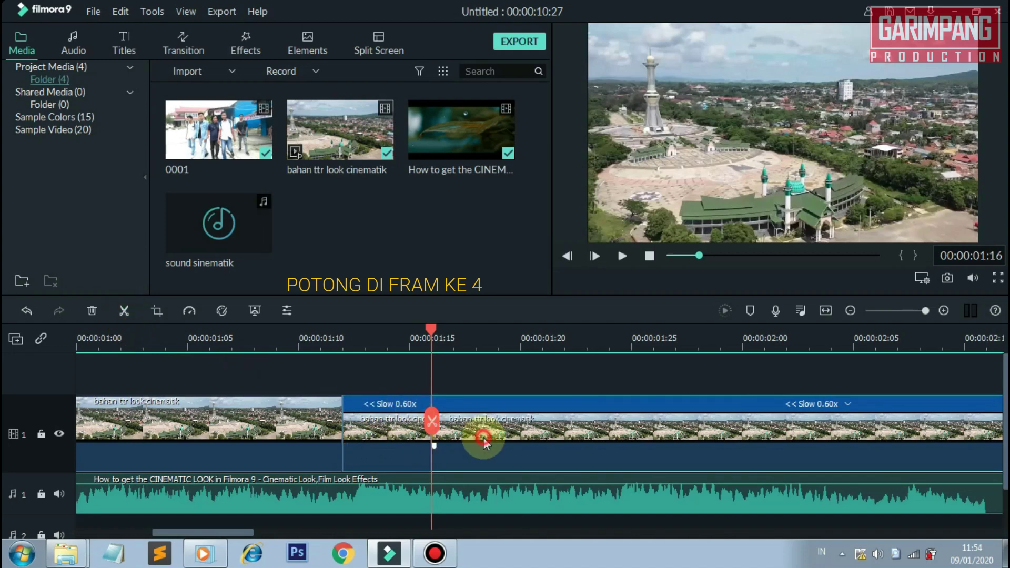
pyautogui.click(392, 440)
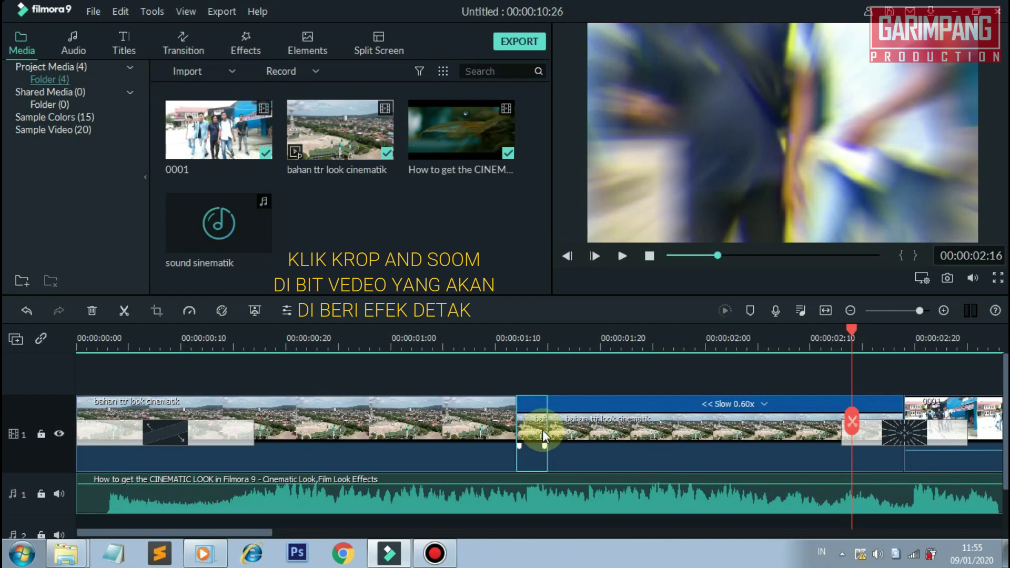
# - Apply a Pan & Zoom to the short aerial piece with its start frame shrunk to 1841x1036
pyautogui.click(159, 309)
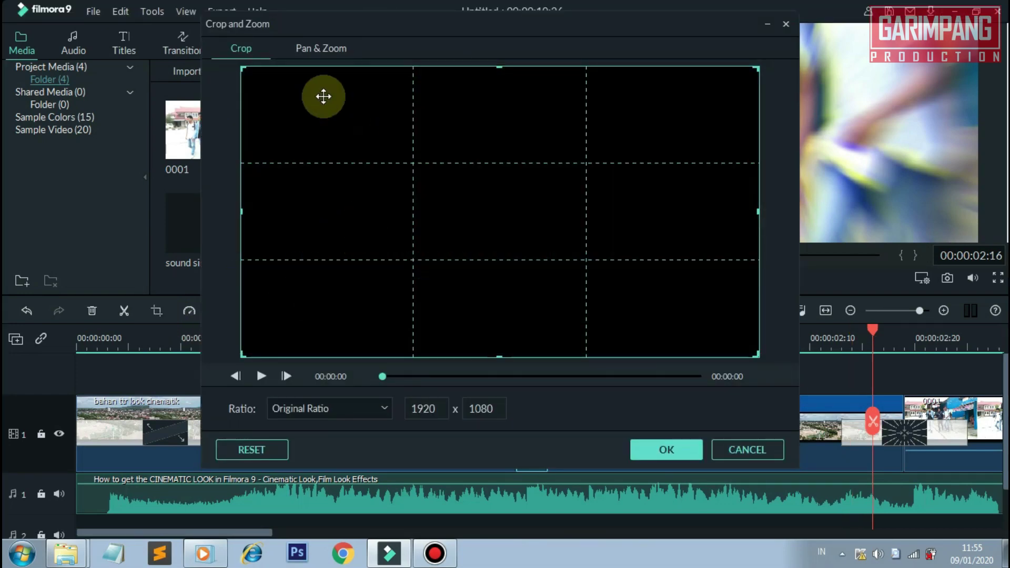
pyautogui.click(321, 49)
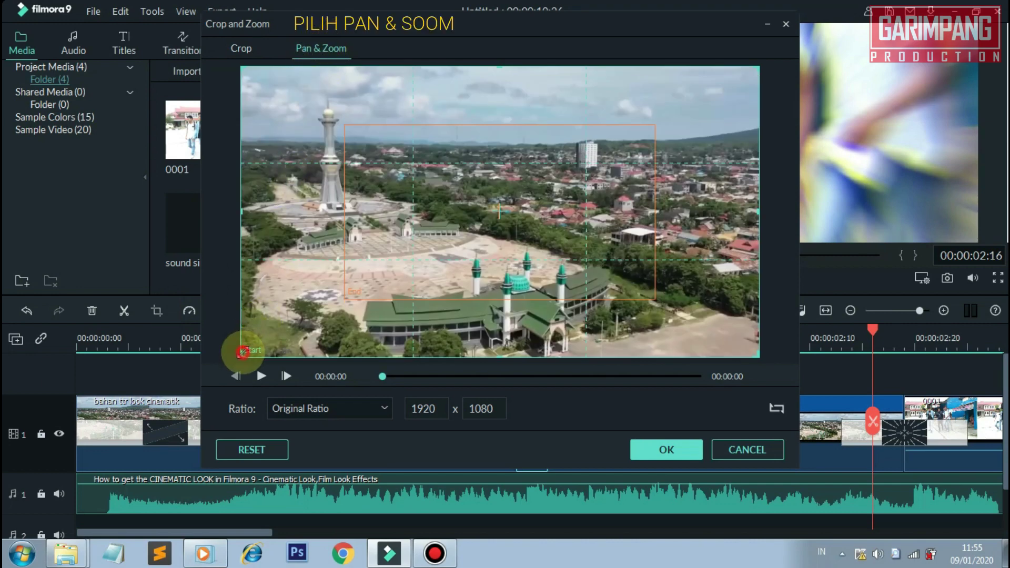
pyautogui.moveTo(243, 352); pyautogui.dragTo(258, 342)
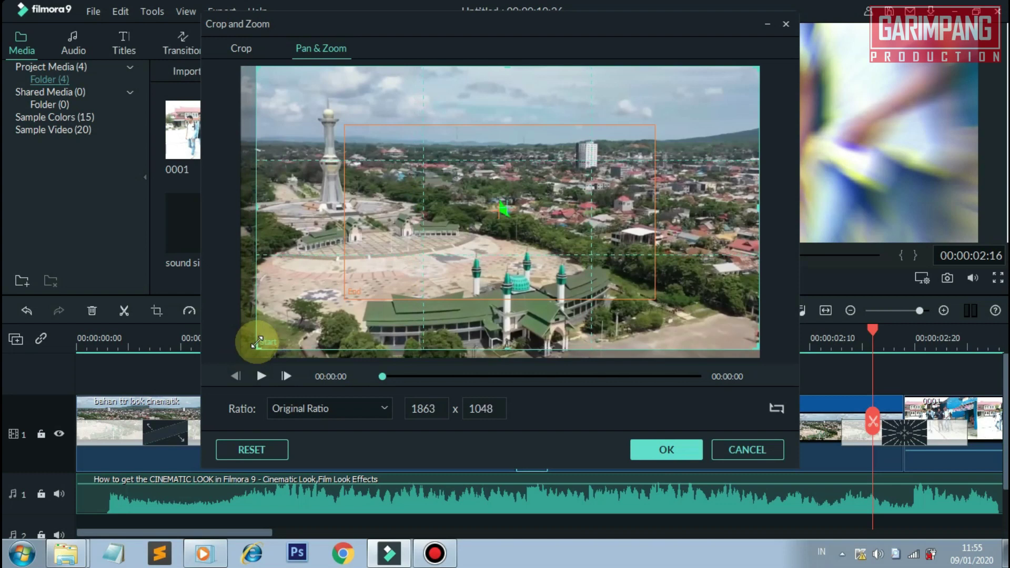
pyautogui.moveTo(350, 288); pyautogui.dragTo(350, 294)
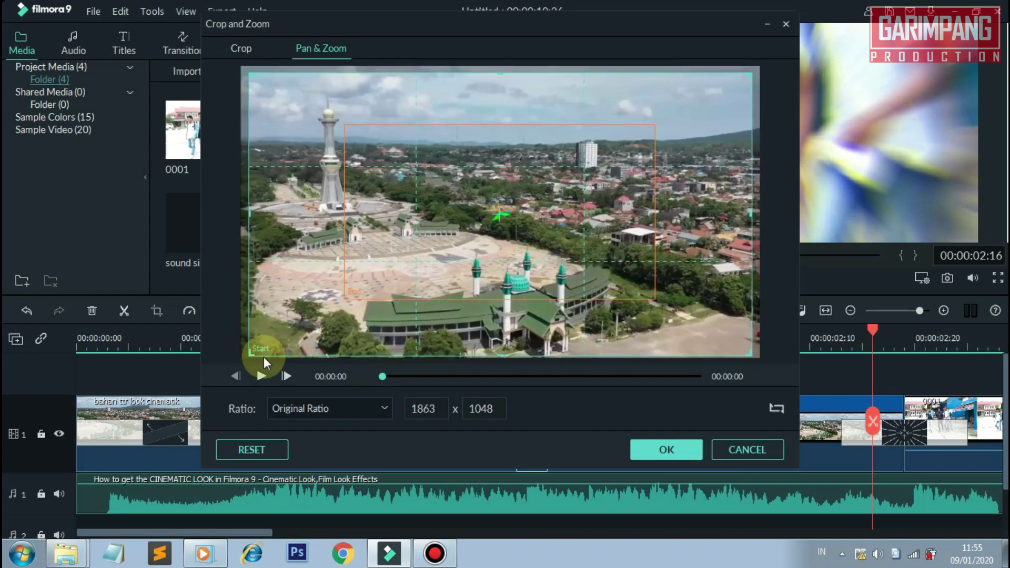
pyautogui.moveTo(249, 354); pyautogui.dragTo(259, 350)
pyautogui.moveTo(349, 265); pyautogui.dragTo(353, 268)
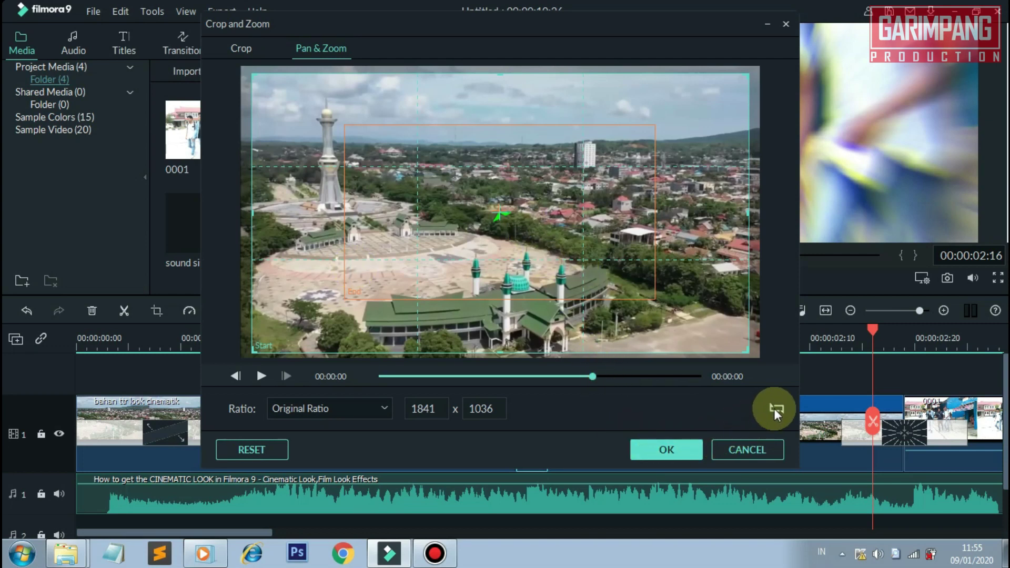
pyautogui.click(672, 451)
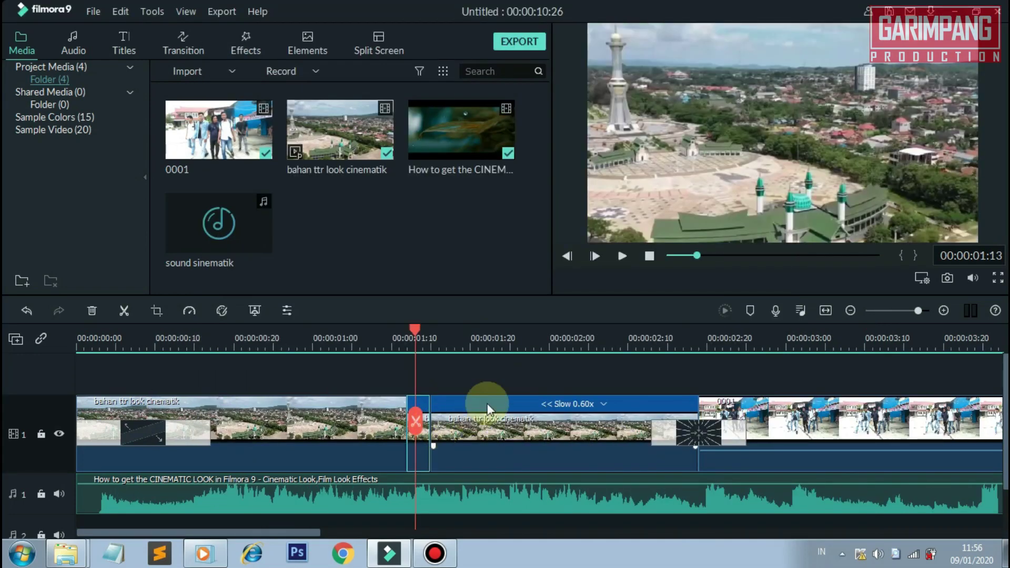
# - Change the reversed aerial clip's custom speed from 0.600 to 0.400
pyautogui.click(485, 428)
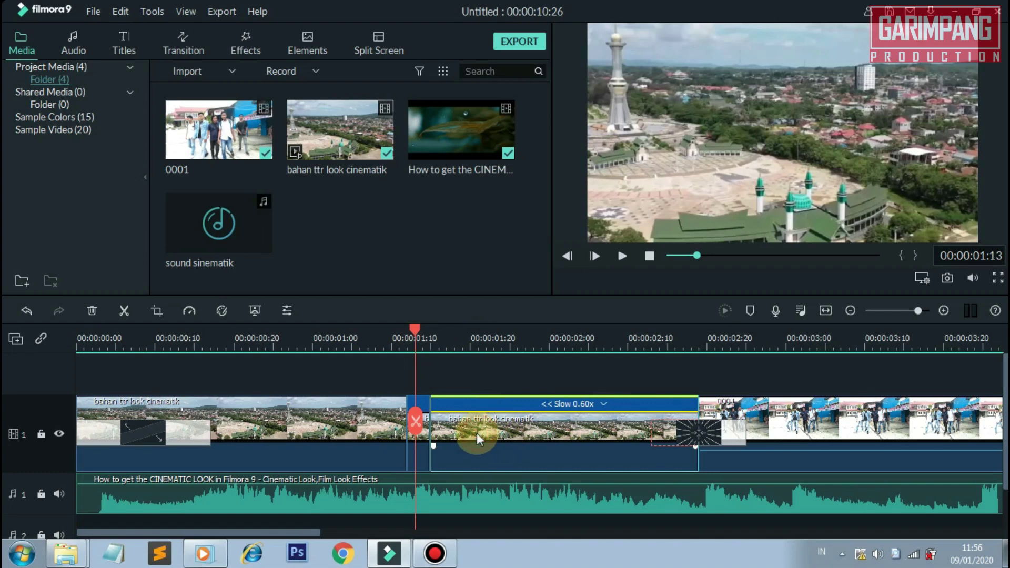
pyautogui.click(189, 311)
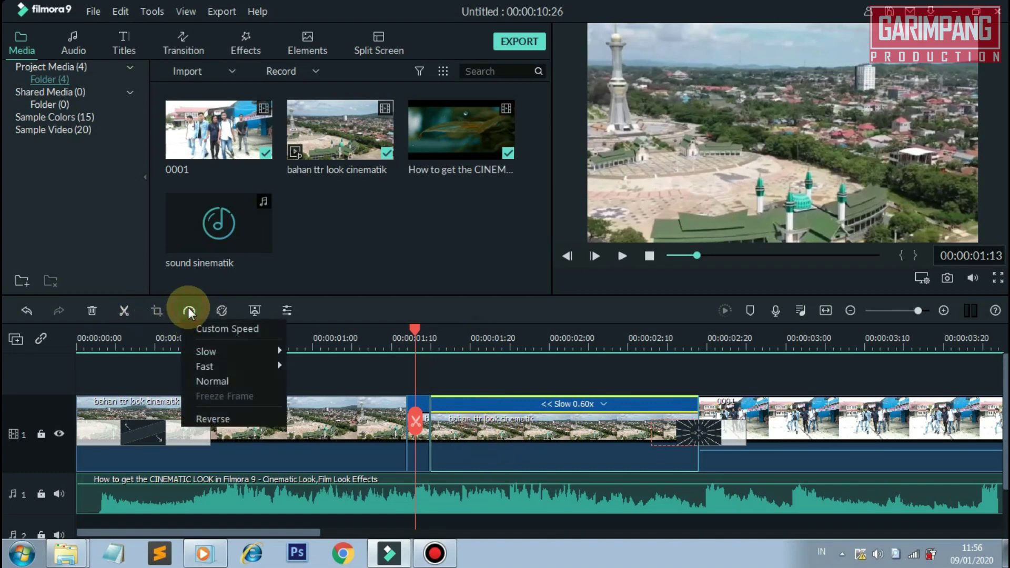
pyautogui.click(208, 328)
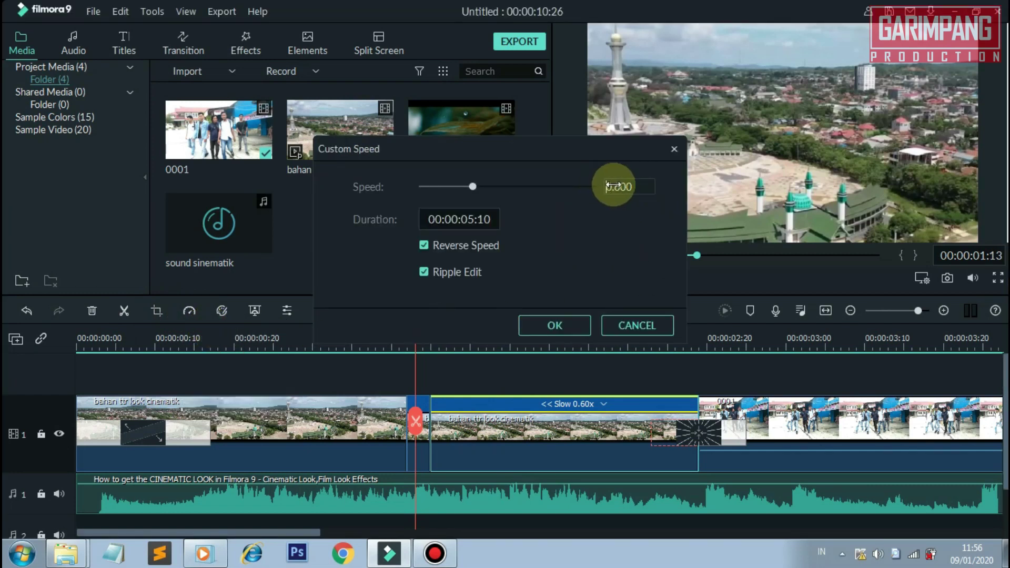
pyautogui.press('Right')
pyautogui.press('Right')
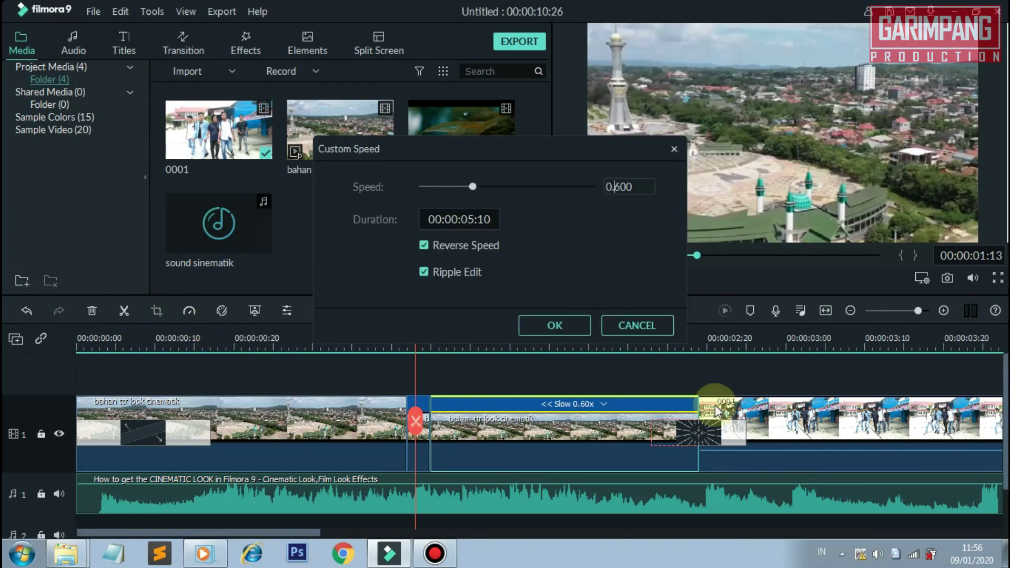
pyautogui.press('Delete')
pyautogui.write('4')
pyautogui.click(555, 327)
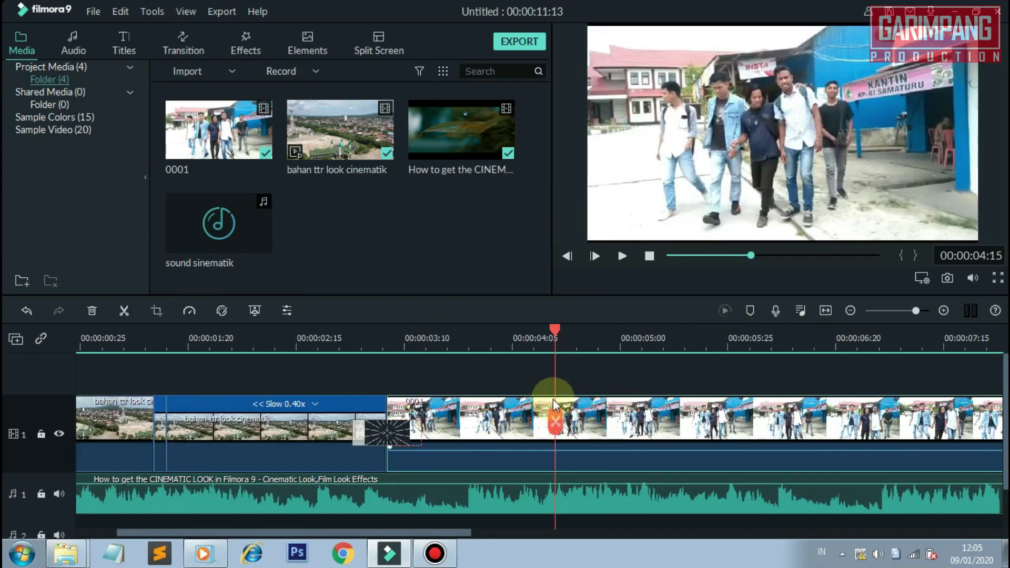
# - Split the group clip 0001 on the music beat
pyautogui.press('Left')
pyautogui.press('Right')
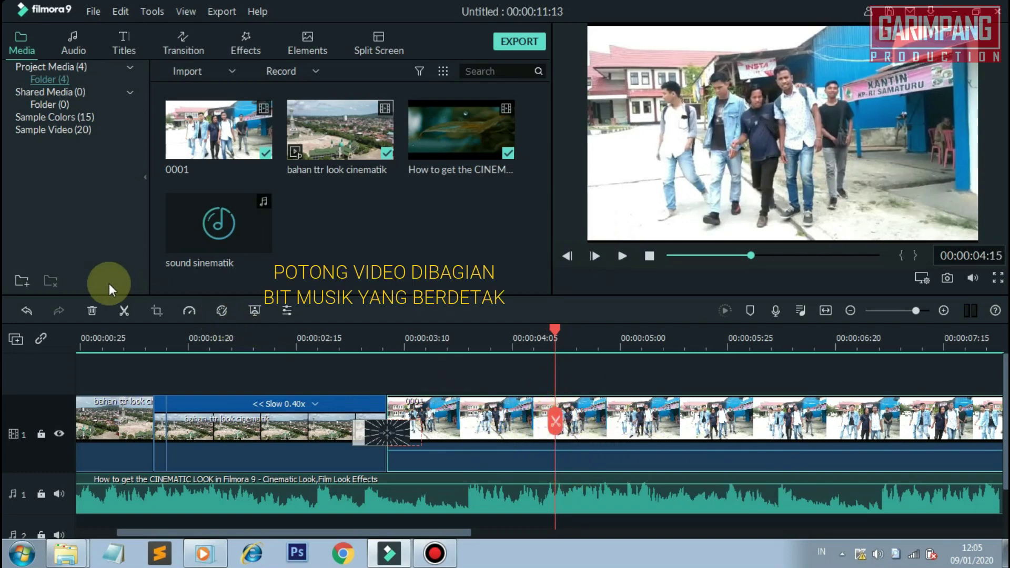
pyautogui.click(124, 311)
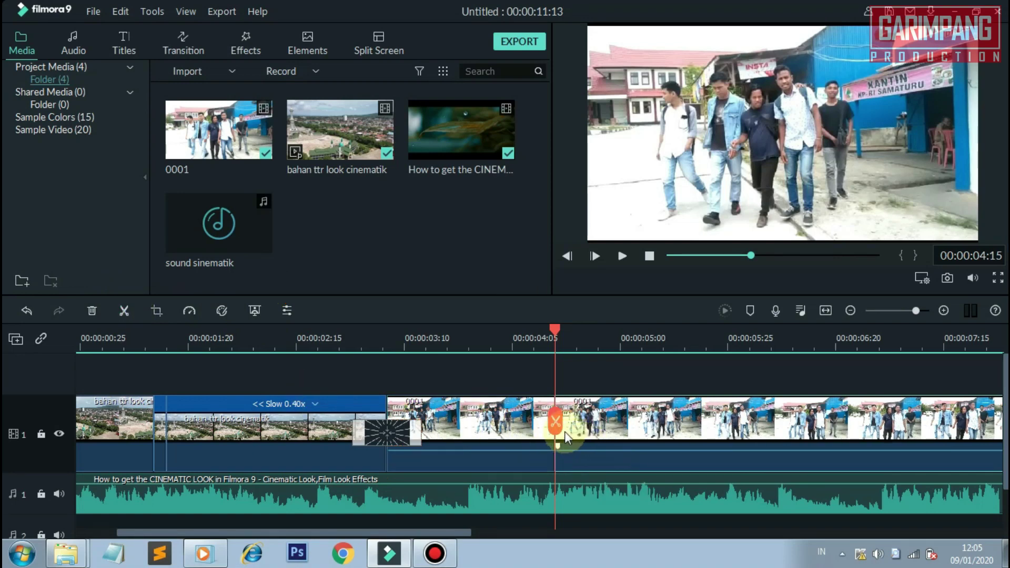
# - Zoom the timeline, step back a few frames and split 0001 again to isolate a four-frame piece
pyautogui.hotkey('ctrl', '=')
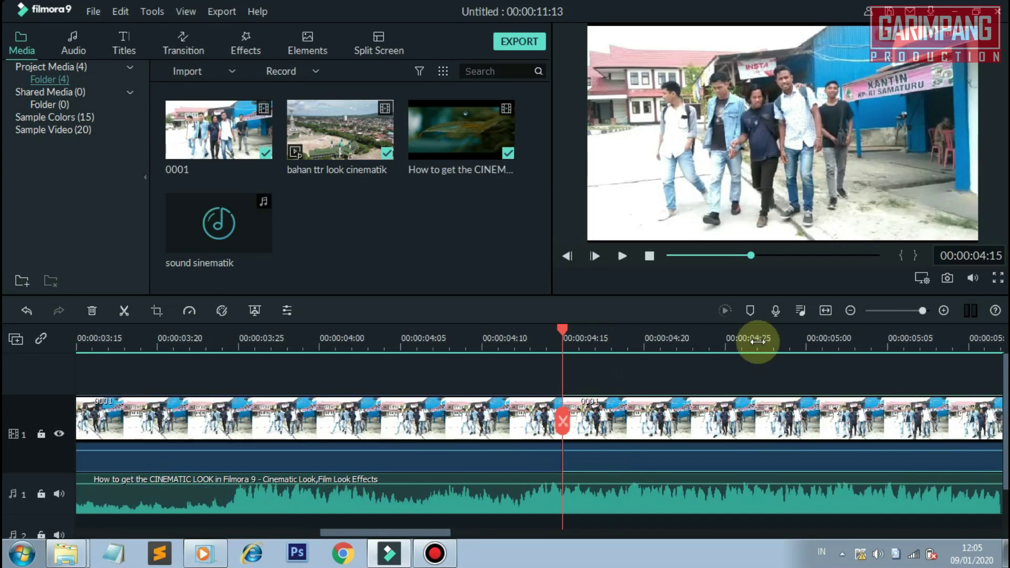
pyautogui.click(589, 413)
pyautogui.press('Left')
pyautogui.press('Left')
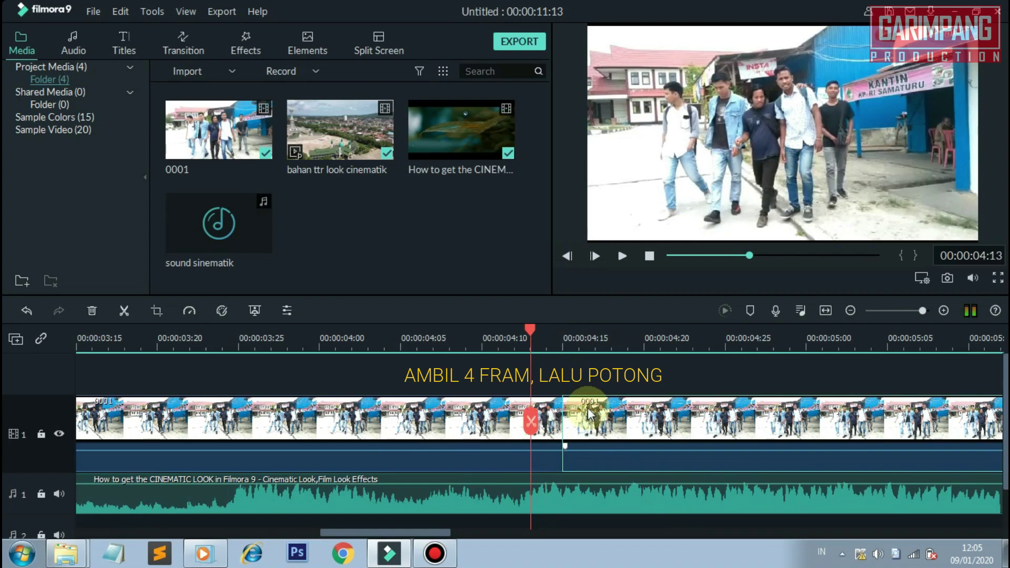
pyautogui.press('Left')
pyautogui.press('Left')
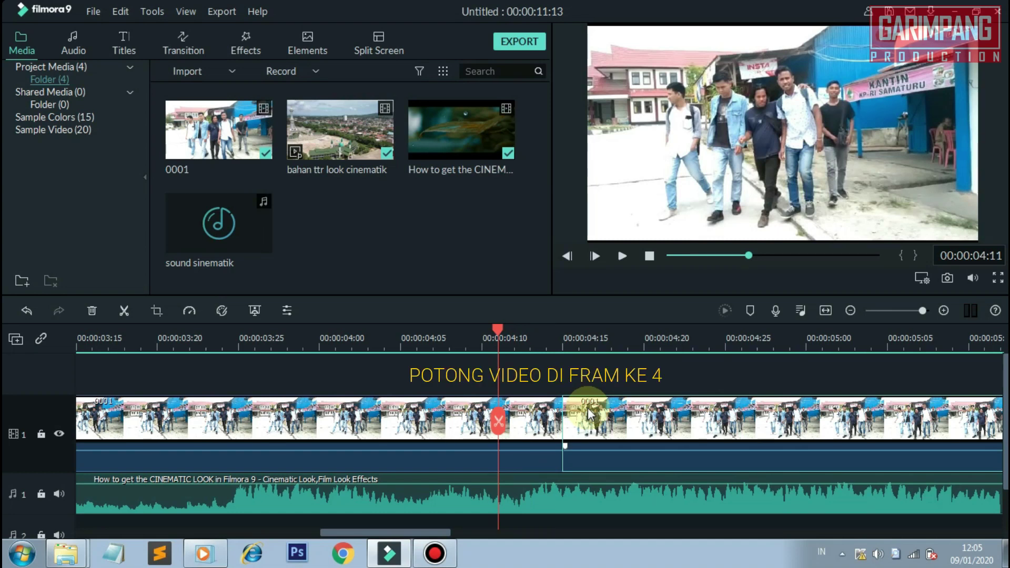
pyautogui.click(532, 424)
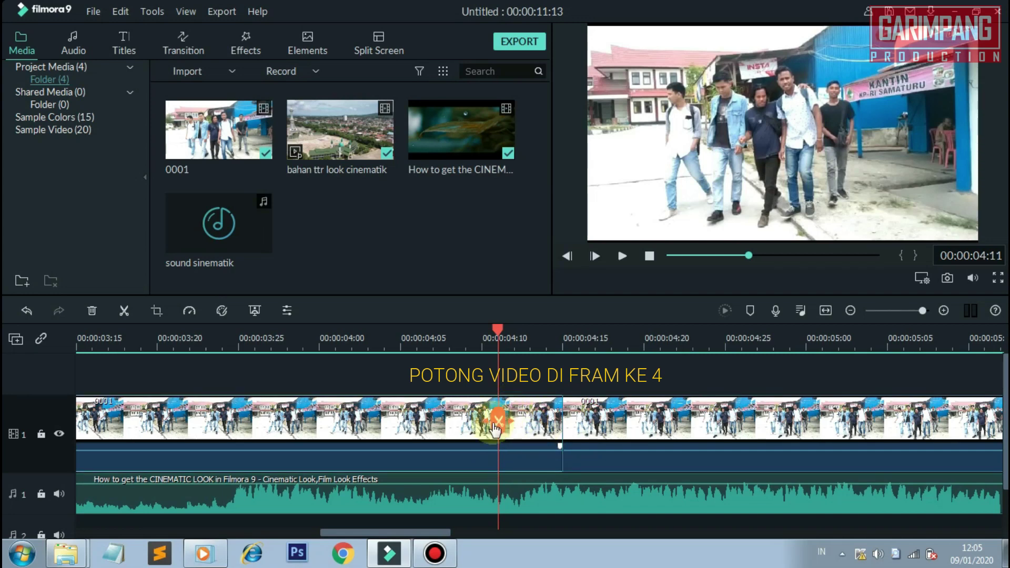
pyautogui.click(123, 312)
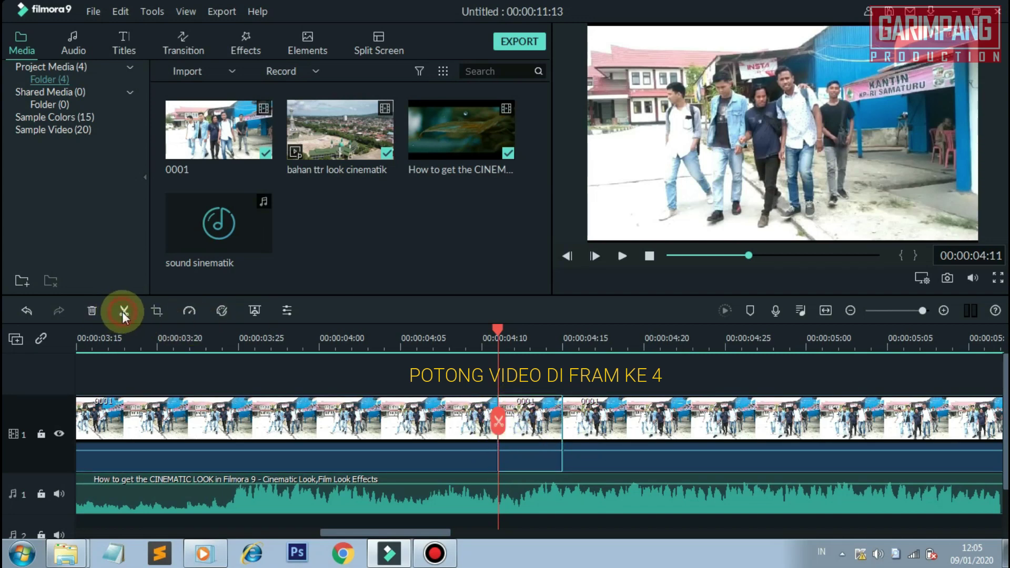
# - Flip the four-frame 0001 piece horizontally in its Transform settings
pyautogui.doubleClick(530, 420)
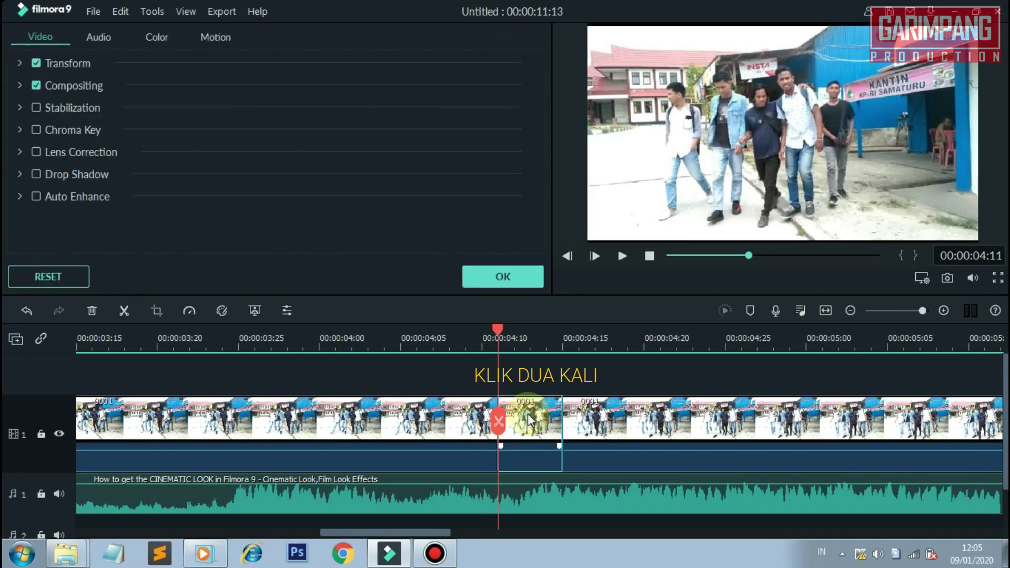
pyautogui.click(21, 64)
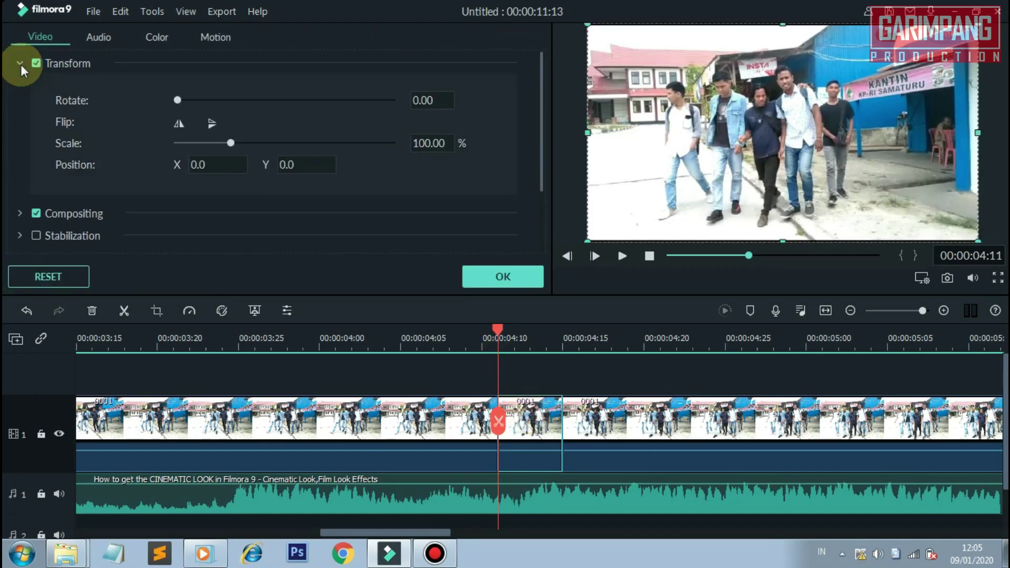
pyautogui.click(178, 124)
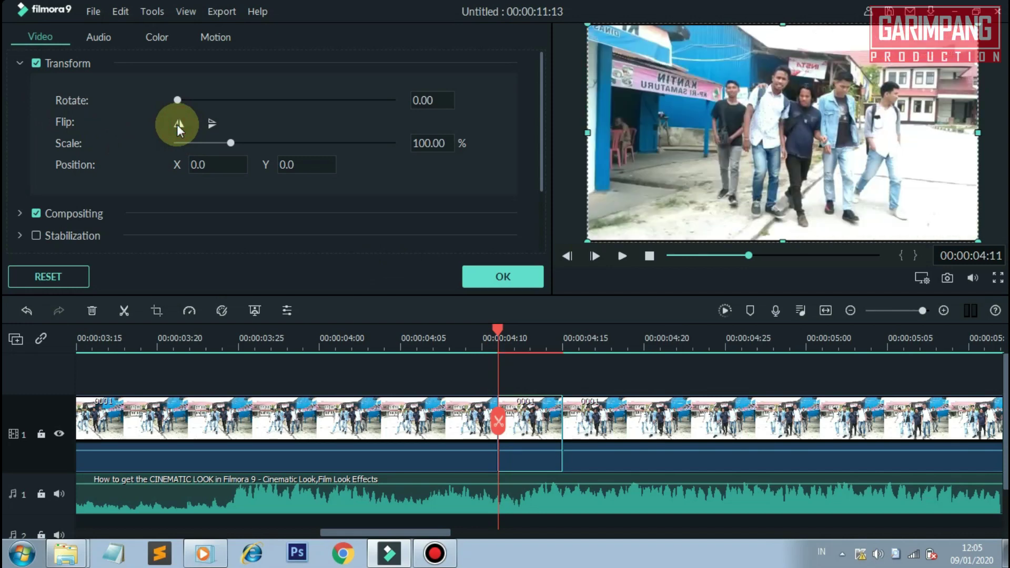
pyautogui.click(501, 279)
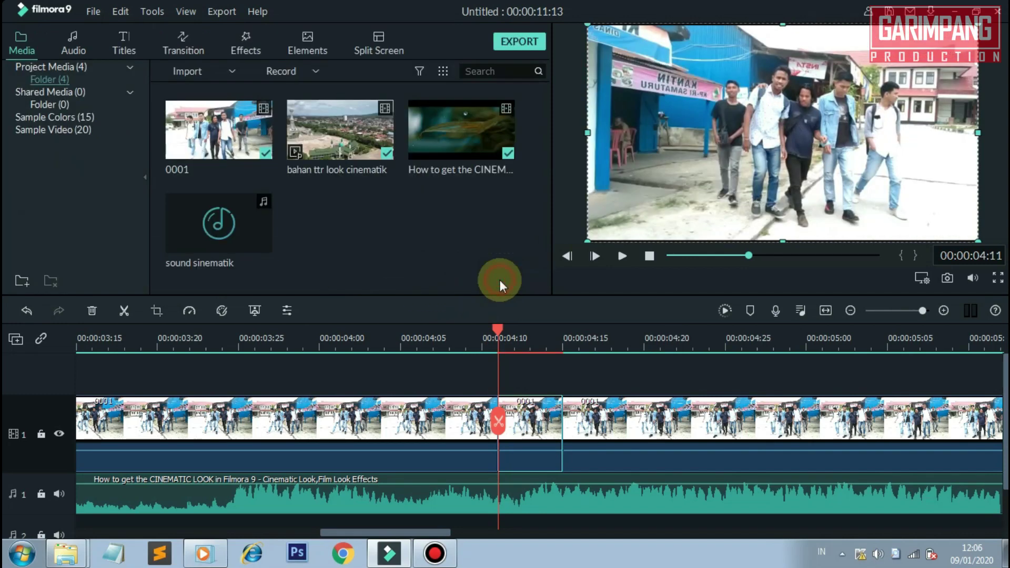
# - Zoom the timeline, place the playhead at 00:00:06:07 and split the 0001 clip there
pyautogui.scroll(-1, 590, 346)
pyautogui.scroll(-1, 590, 347)
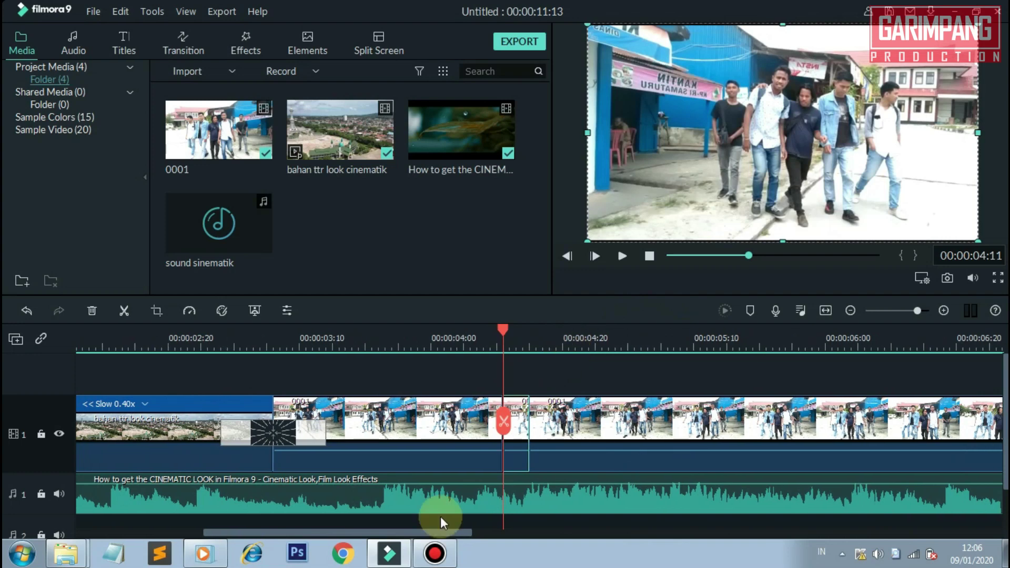
pyautogui.moveTo(439, 529)
pyautogui.mouseDown()
pyautogui.moveTo(410, 536)
pyautogui.moveTo(438, 548)
pyautogui.mouseUp()
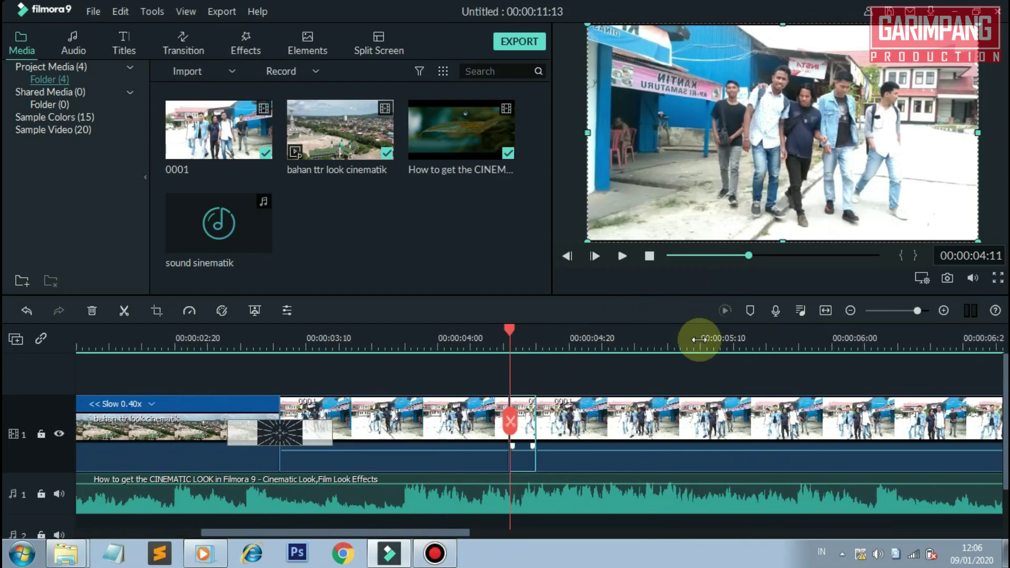
pyautogui.scroll(-1, 627, 346)
pyautogui.scroll(-1, 627, 345)
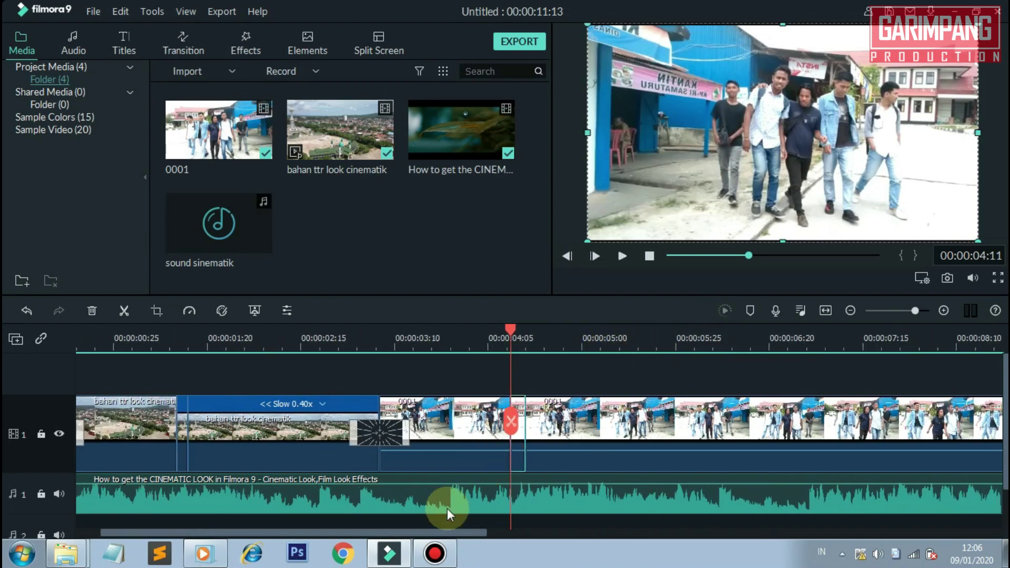
pyautogui.moveTo(446, 535); pyautogui.dragTo(387, 529)
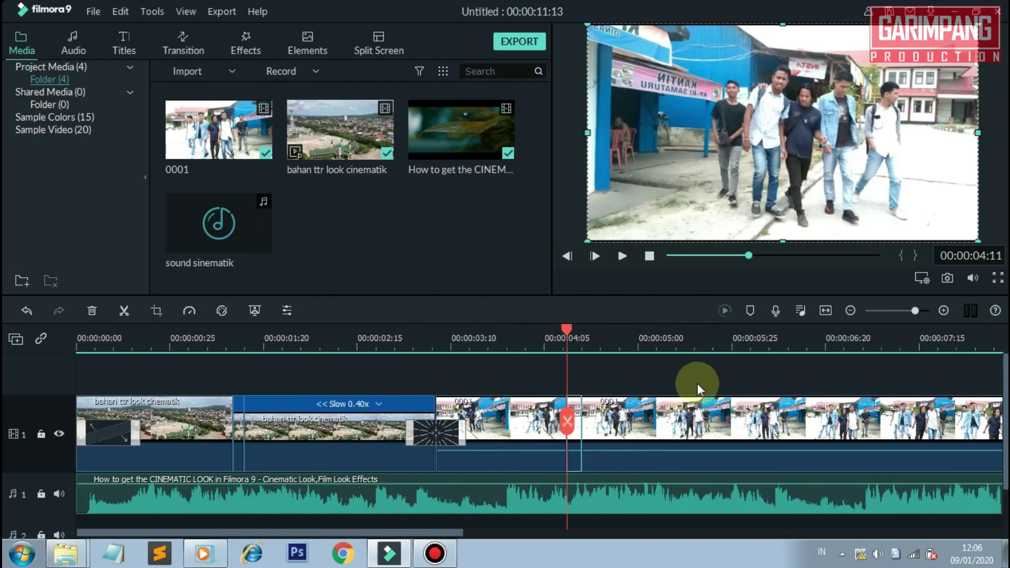
pyautogui.click(811, 342)
pyautogui.click(770, 345)
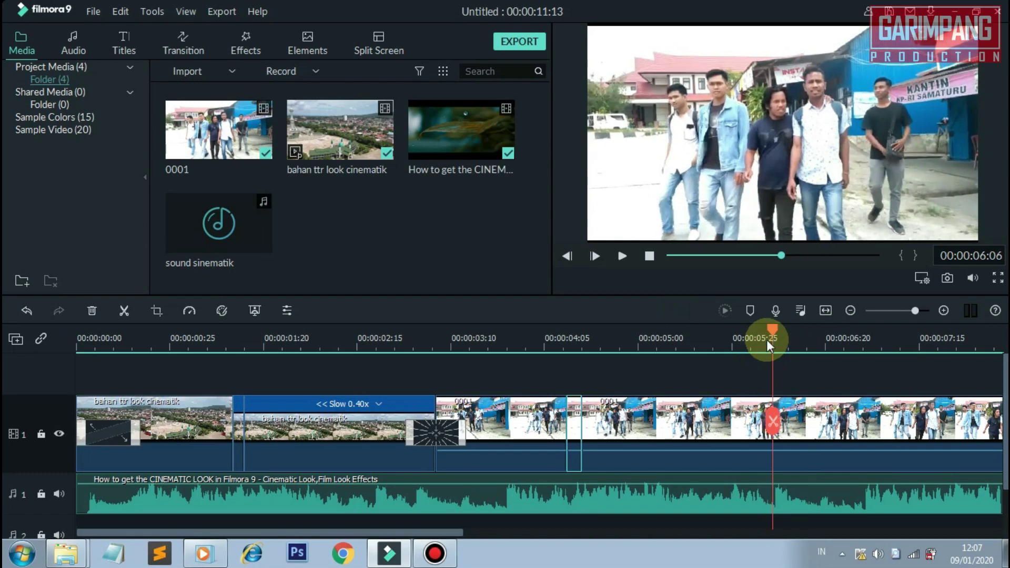
pyautogui.press('Right')
pyautogui.press('Right')
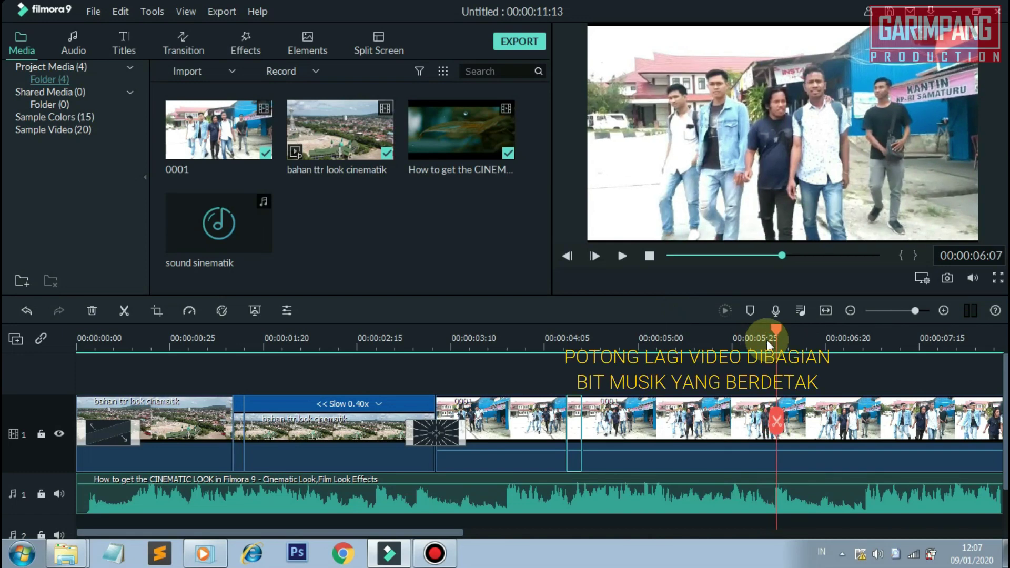
pyautogui.click(786, 426)
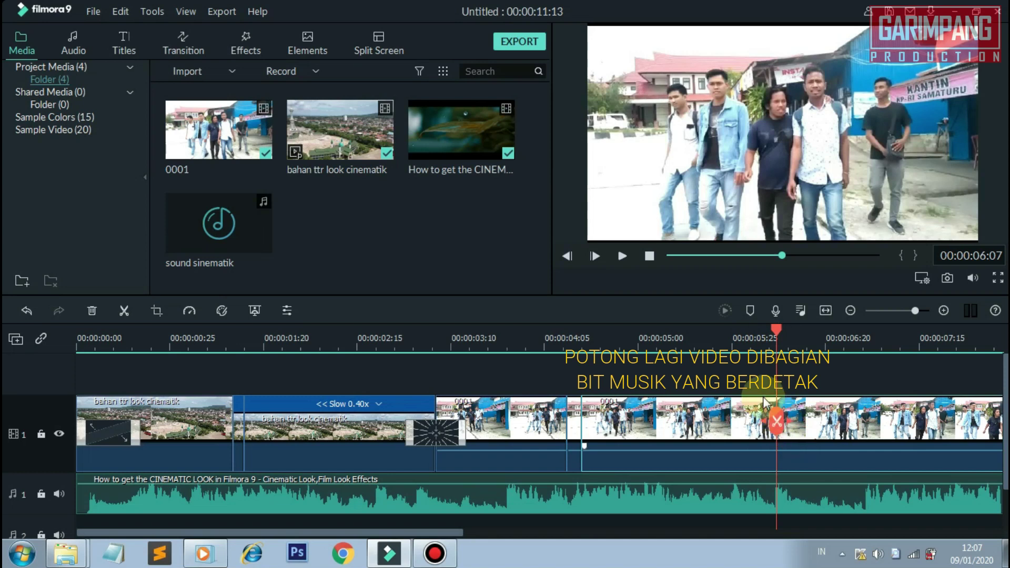
pyautogui.click(125, 310)
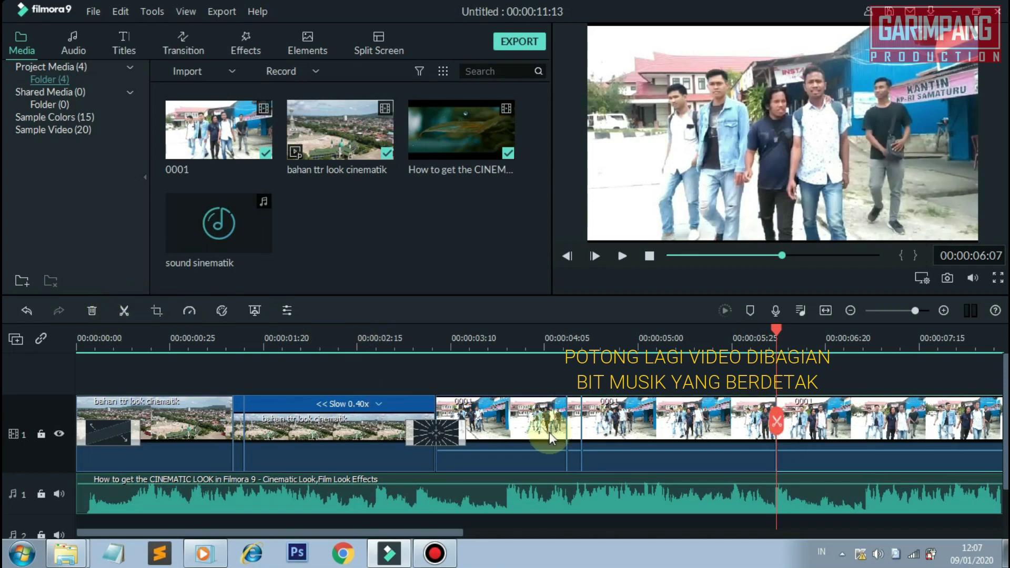
# - Split 0001 again four frames earlier at 00:00:06:03 and select the resulting short piece
pyautogui.click(696, 456)
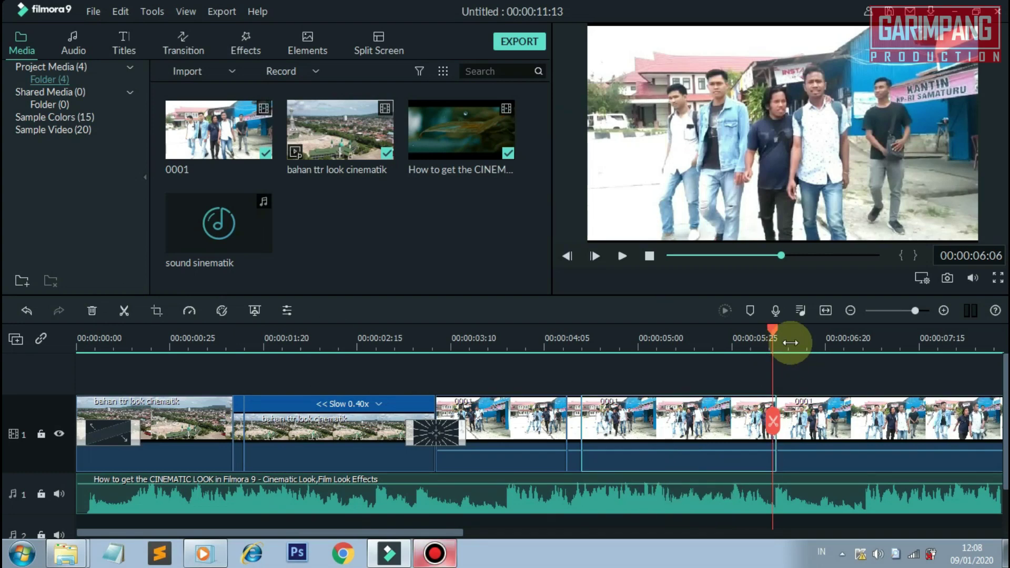
pyautogui.scroll(2, 868, 339)
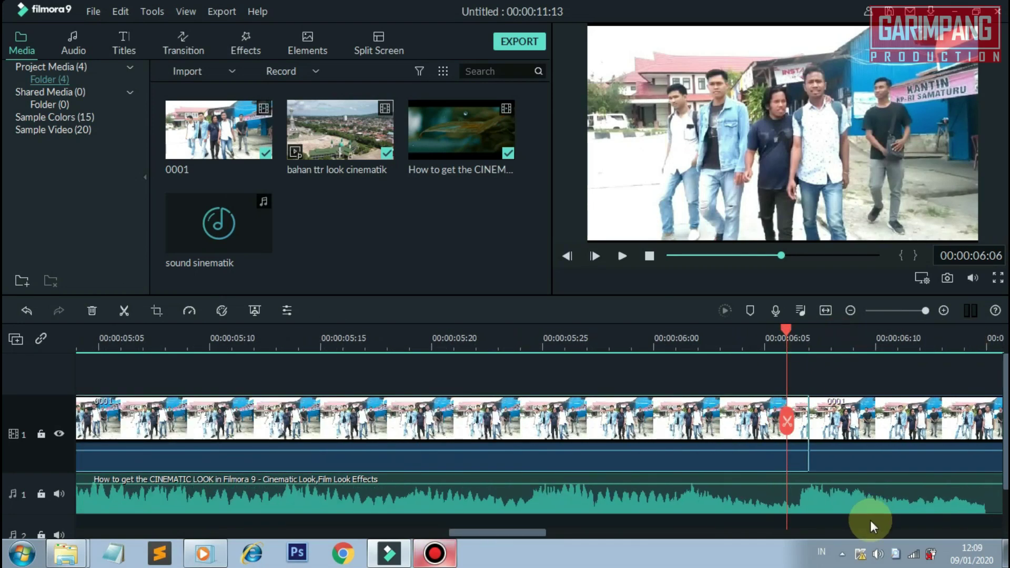
pyautogui.press('Right')
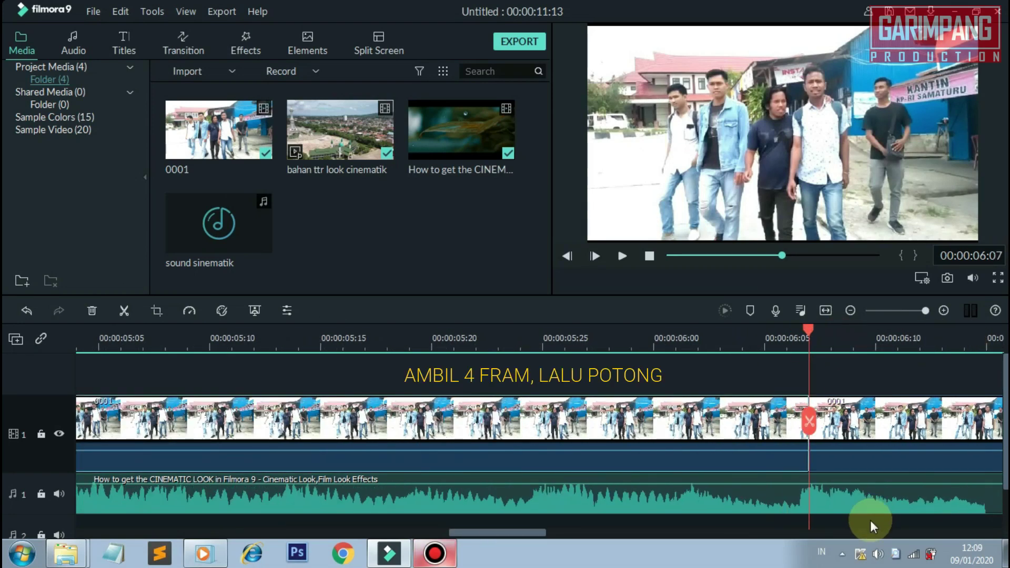
pyautogui.press('Left')
pyautogui.press('Left')
pyautogui.press('Left')
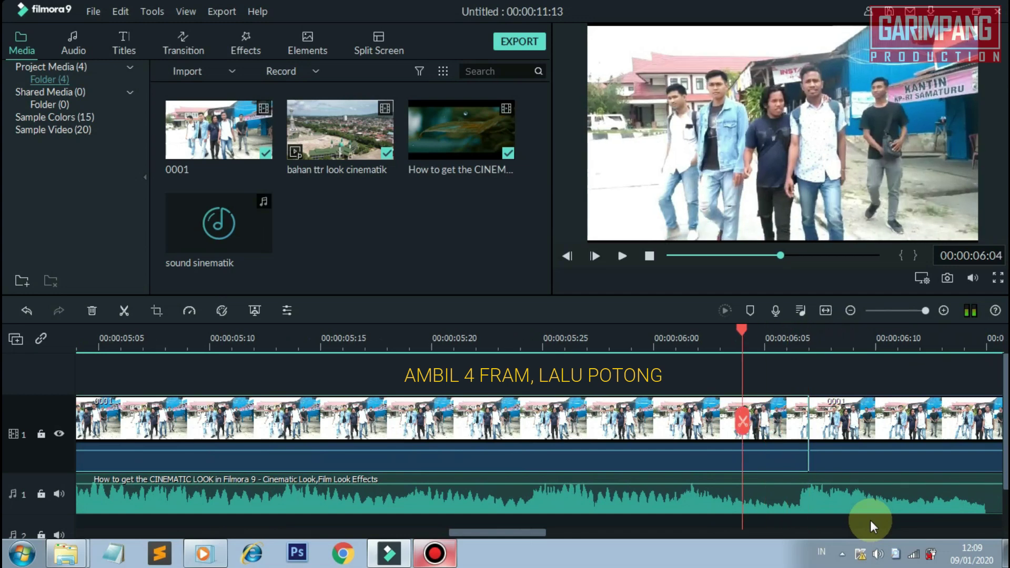
pyautogui.press('Left')
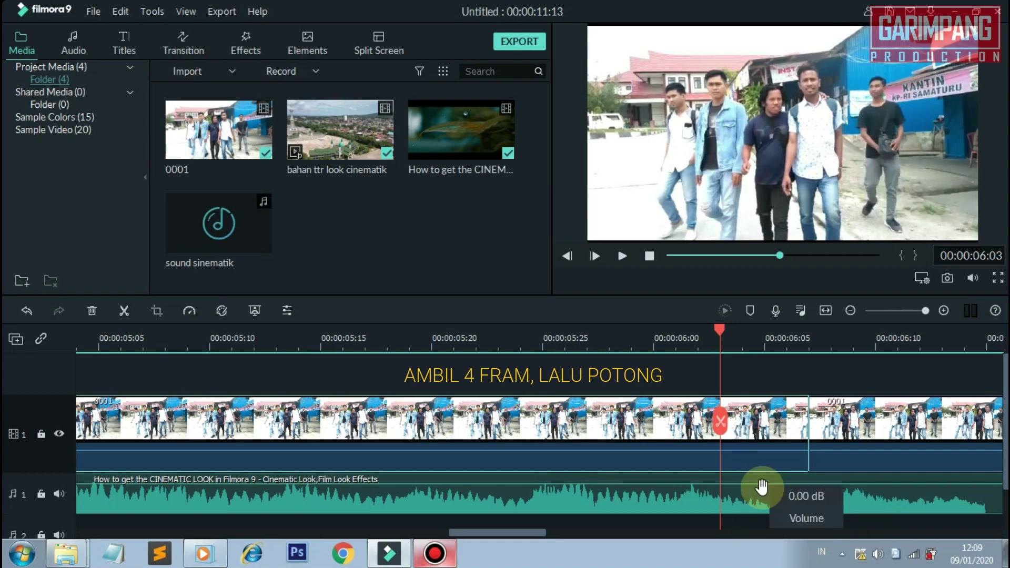
pyautogui.click(125, 311)
pyautogui.click(772, 441)
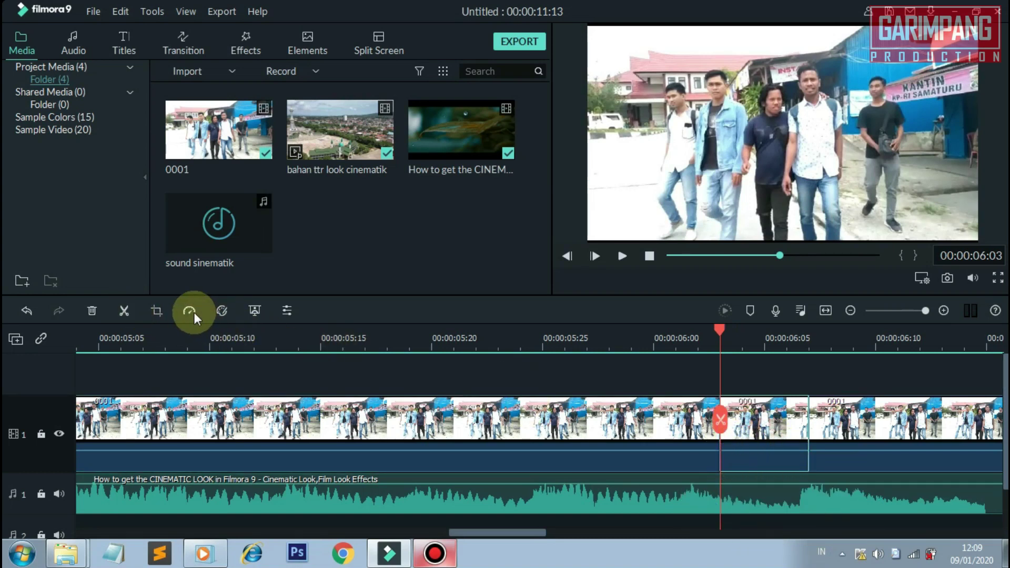
# - Add a Pan & Zoom to the short 0001 clip, starting from a 1832x1030 frame shifted slightly left and down
pyautogui.click(156, 310)
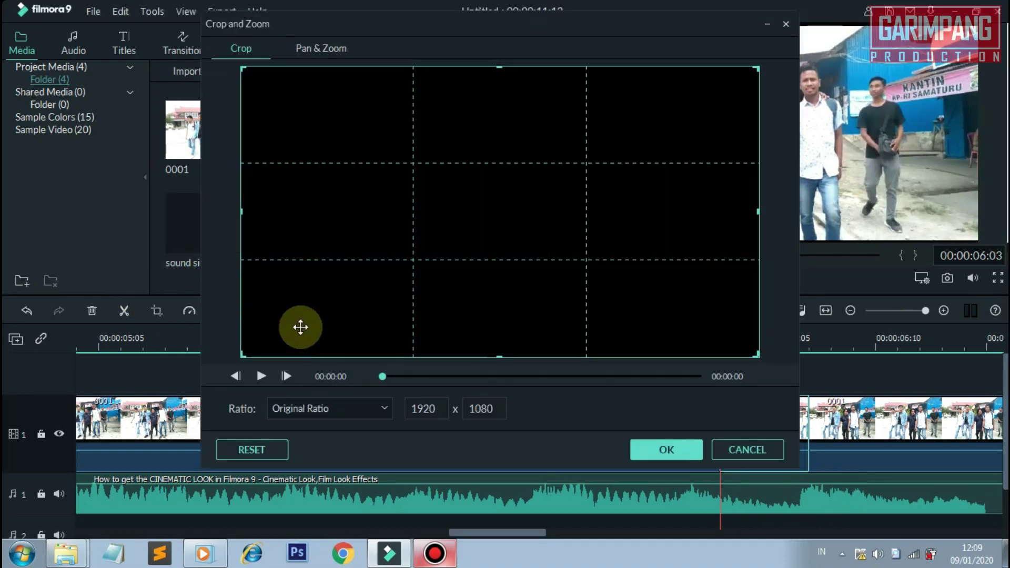
pyautogui.click(320, 47)
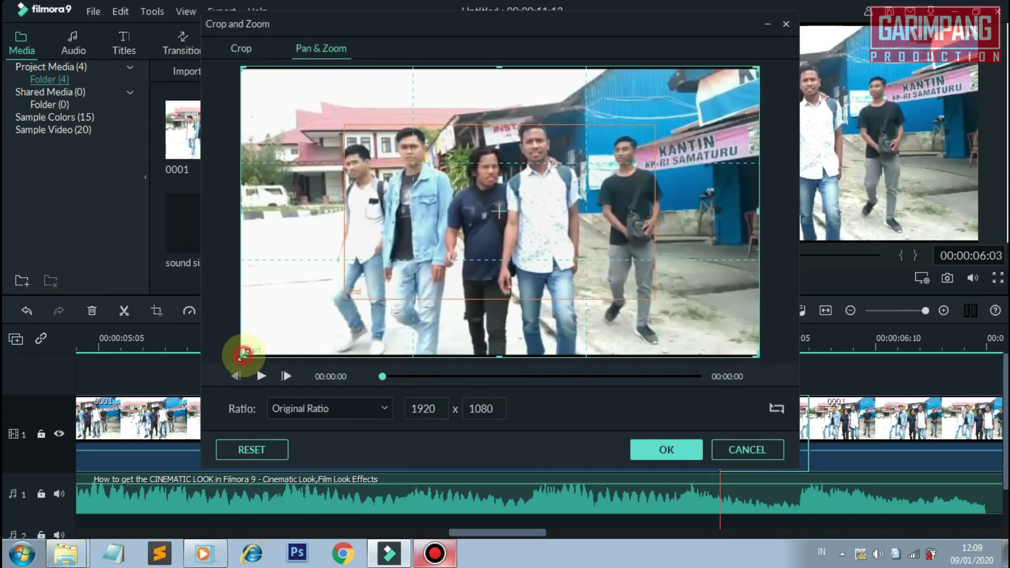
pyautogui.moveTo(243, 353); pyautogui.dragTo(266, 343)
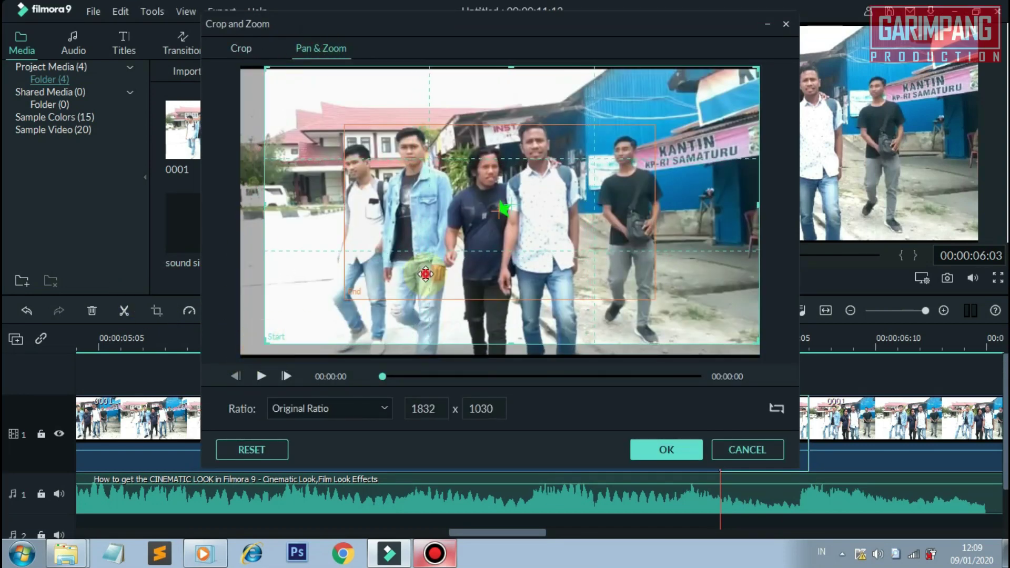
pyautogui.moveTo(426, 275); pyautogui.dragTo(414, 282)
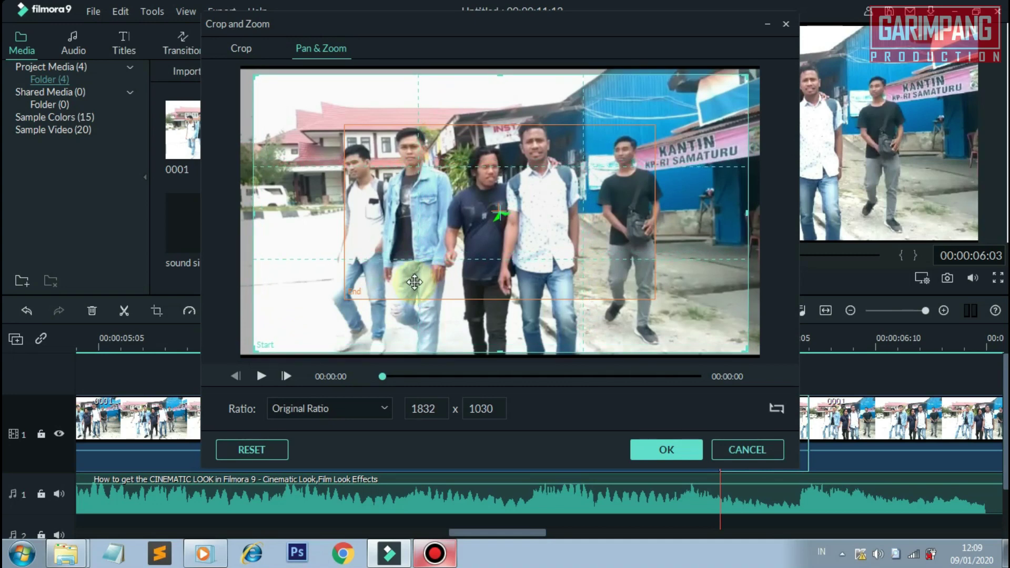
pyautogui.click(667, 450)
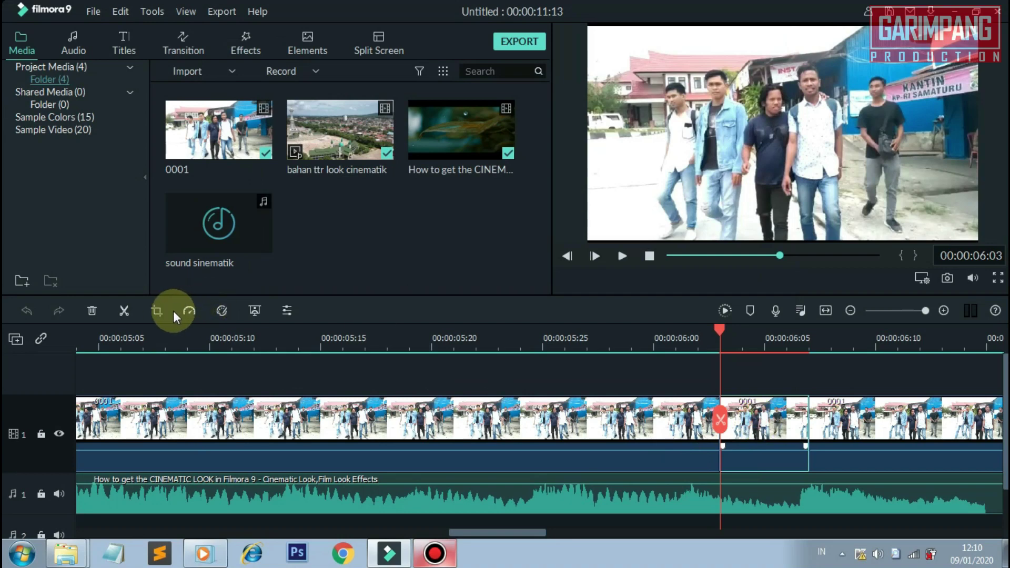
# - Apply a custom speed of 0.80x to the second four-frame 0001 clip
pyautogui.click(189, 311)
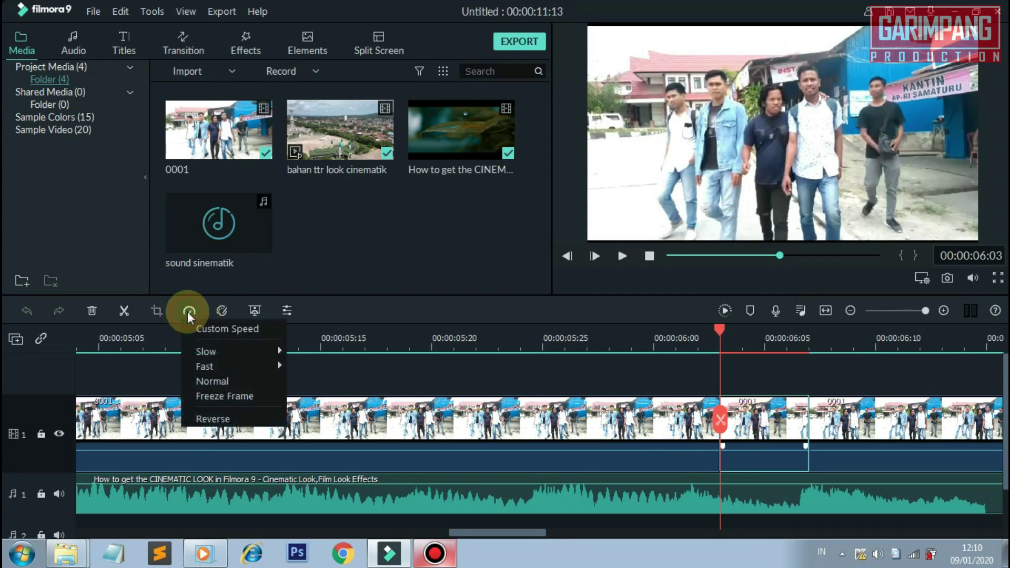
pyautogui.click(219, 327)
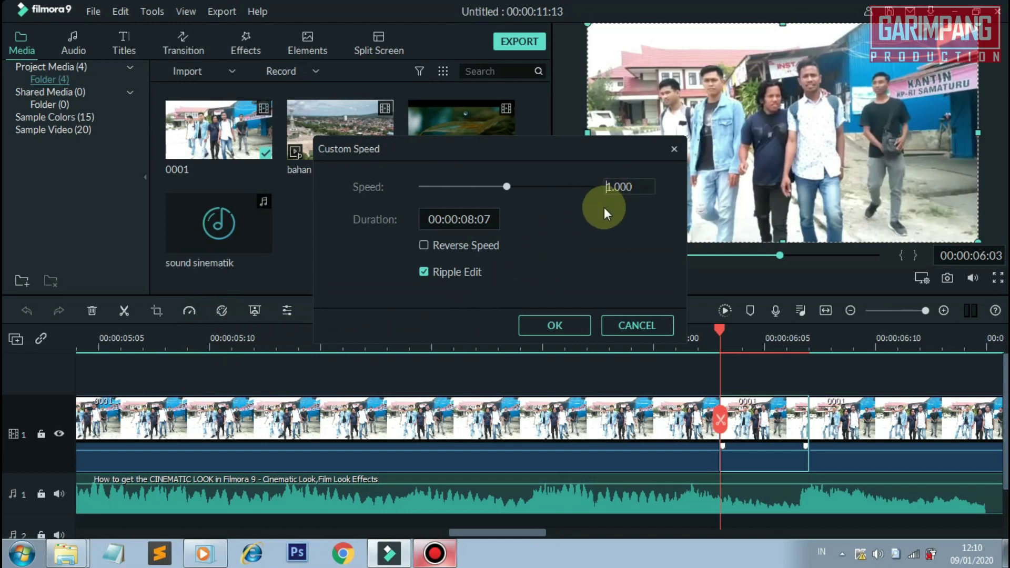
pyautogui.press('Right')
pyautogui.write('0')
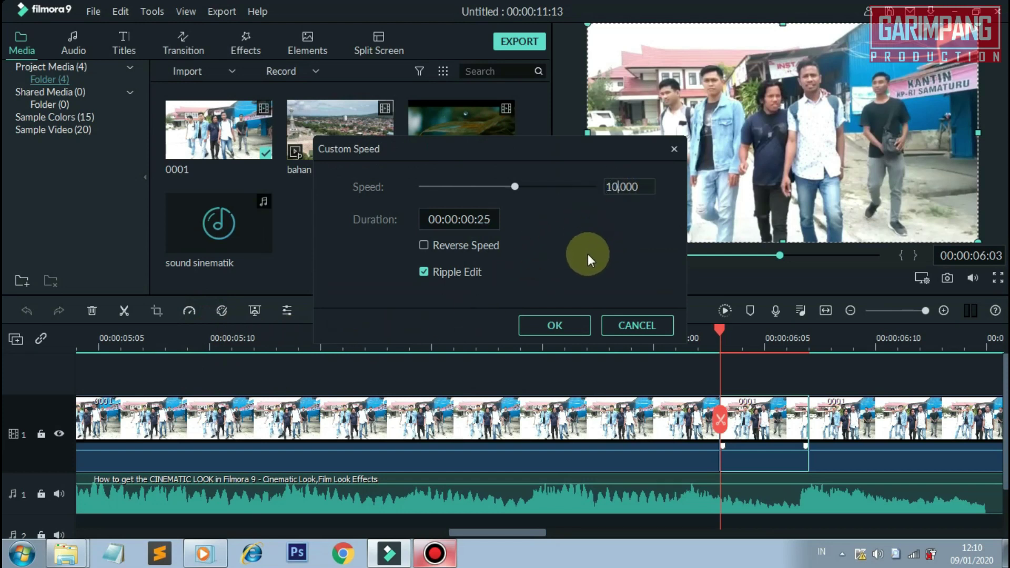
pyautogui.press('BackSpace')
pyautogui.press('BackSpace')
pyautogui.write('0')
pyautogui.press('Delete')
pyautogui.write('8')
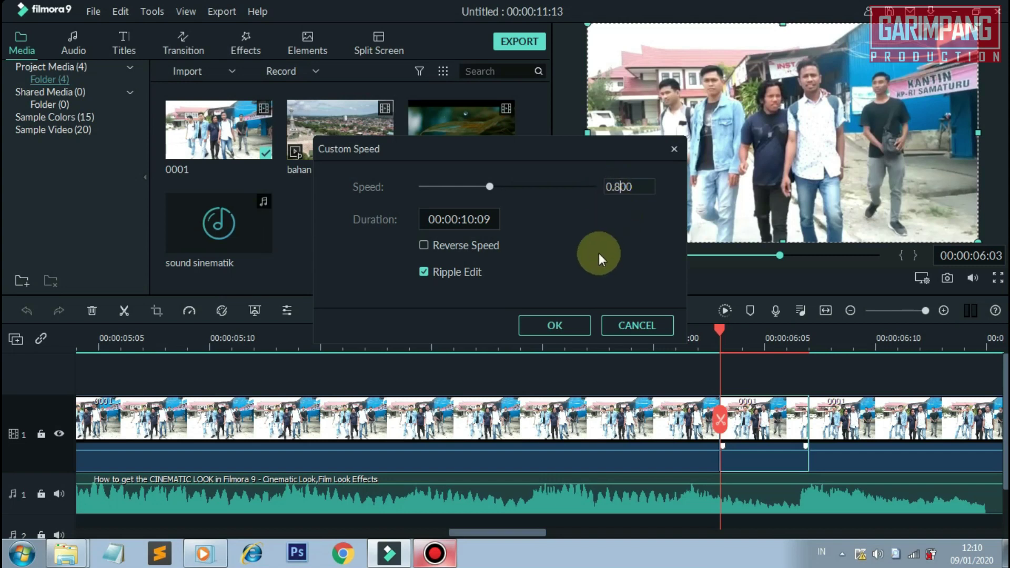
pyautogui.click(558, 324)
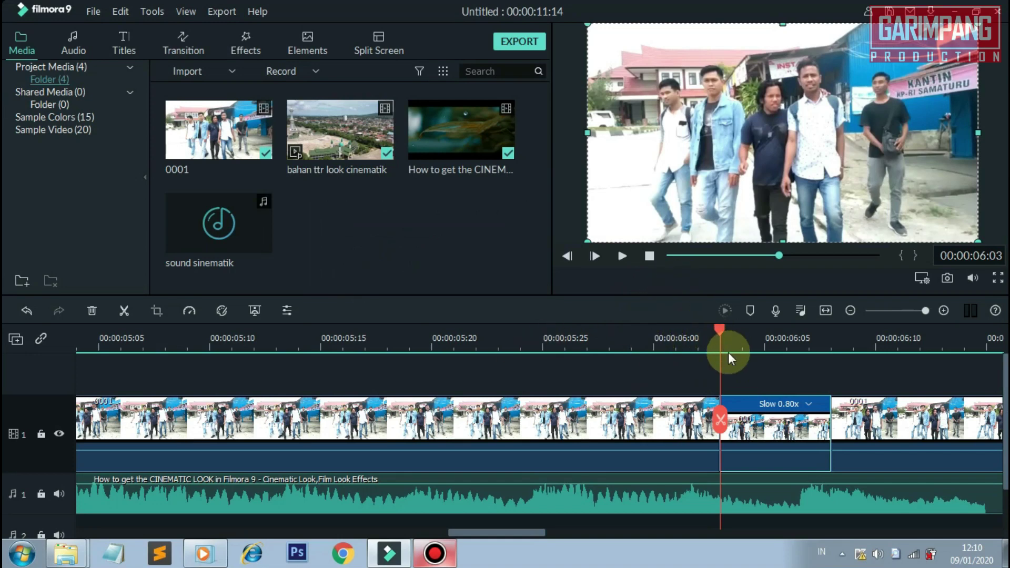
# - Split the last group clip at 10:00 and delete everything after the cut
pyautogui.scroll(-5, 677, 342)
pyautogui.click(205, 344)
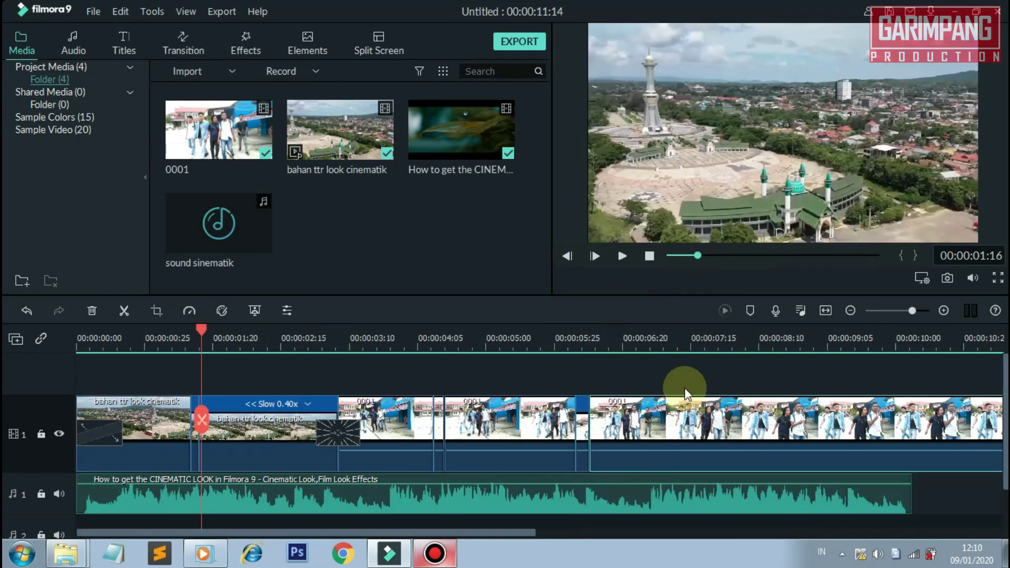
pyautogui.scroll(-5, 686, 392)
pyautogui.click(447, 423)
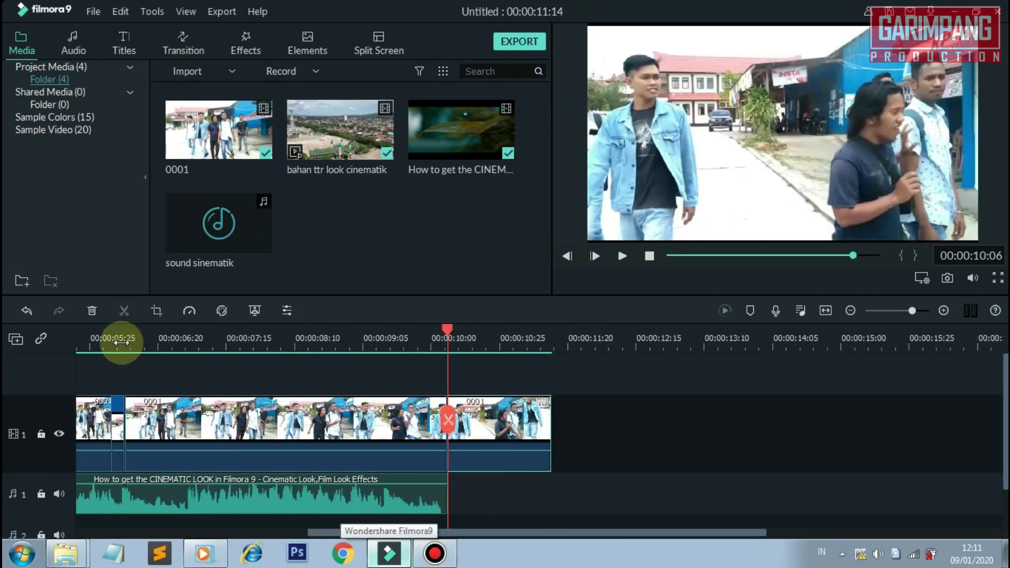
pyautogui.hotkey('ctrl', 'b')
pyautogui.click(92, 311)
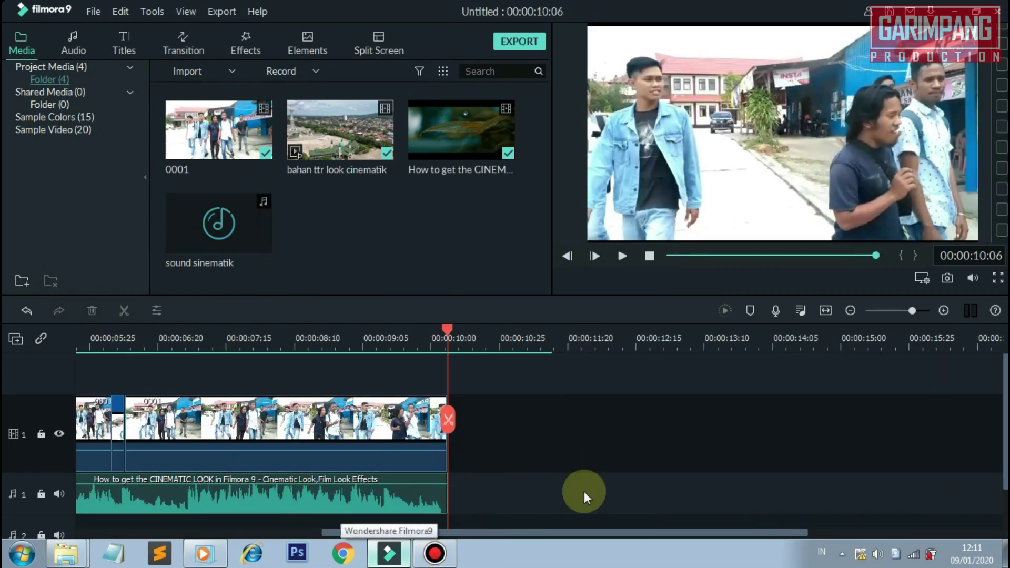
# - Scroll the timeline back to the start and place the playhead at 8:08
pyautogui.scroll(-5, 515, 332)
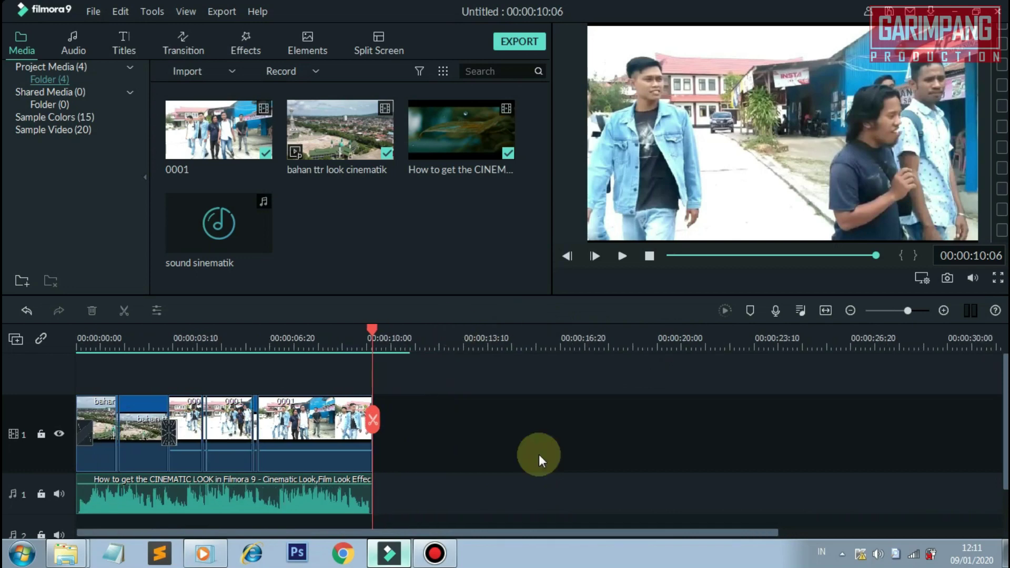
pyautogui.scroll(4, 436, 336)
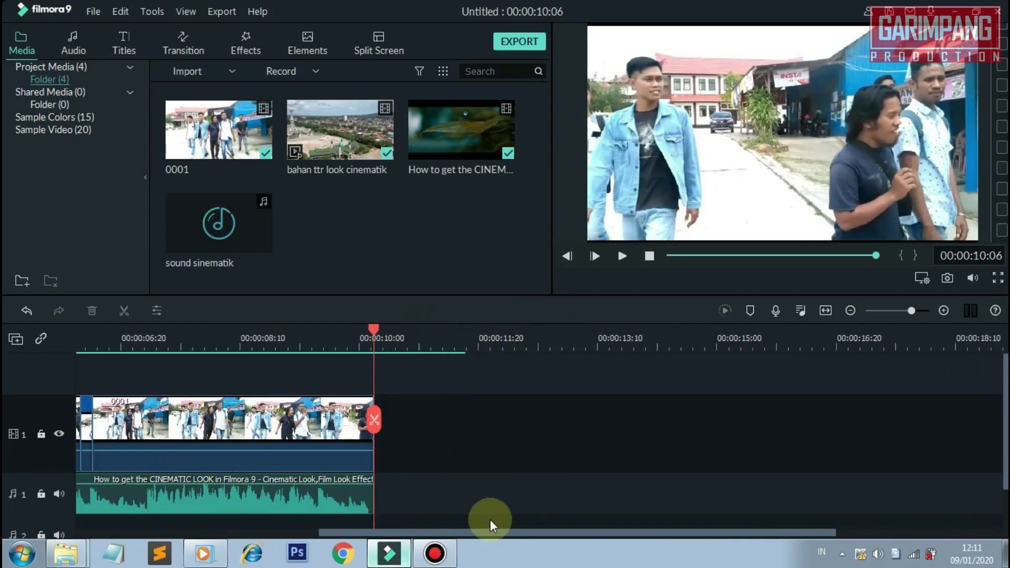
pyautogui.moveTo(491, 530); pyautogui.dragTo(174, 532)
pyautogui.click(668, 407)
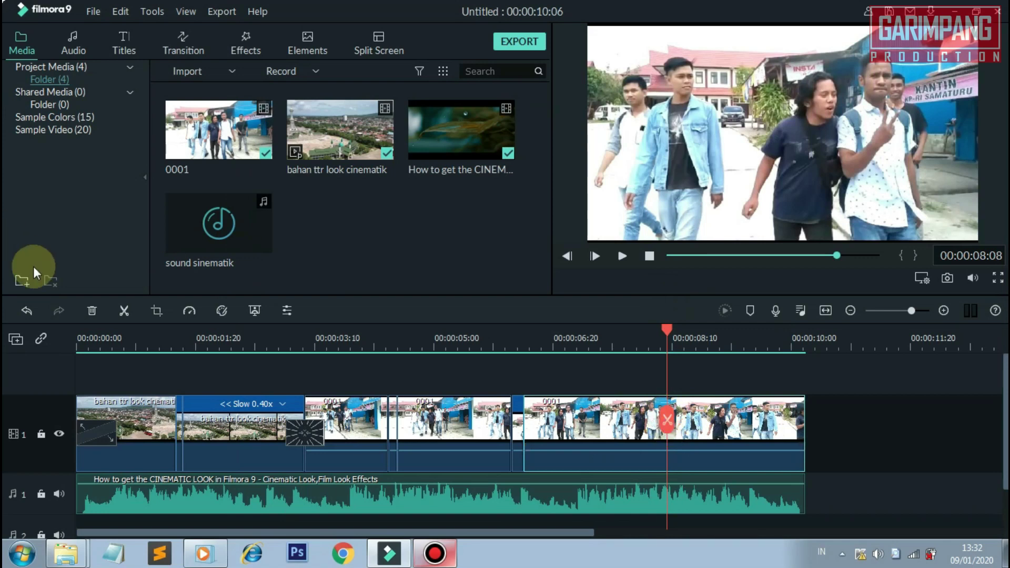
# - Split the group clip at the 8:08 playhead and select the segment ending there
pyautogui.click(125, 312)
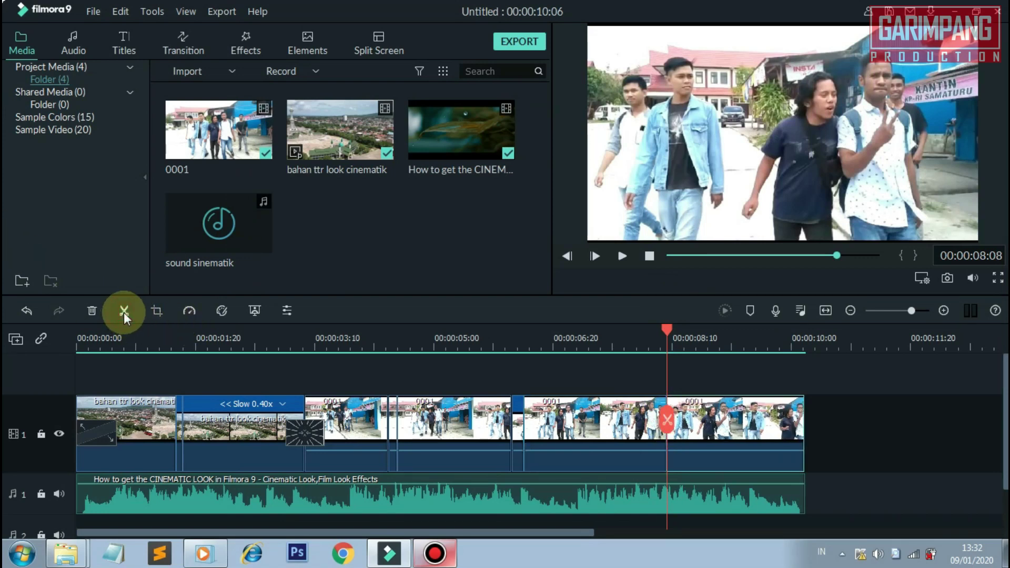
pyautogui.click(606, 419)
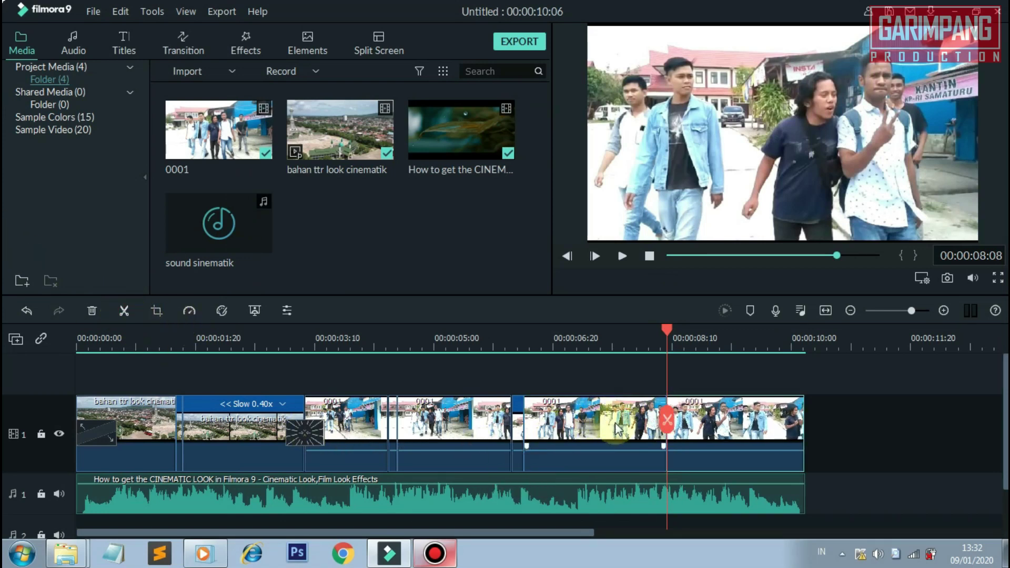
pyautogui.click(616, 426)
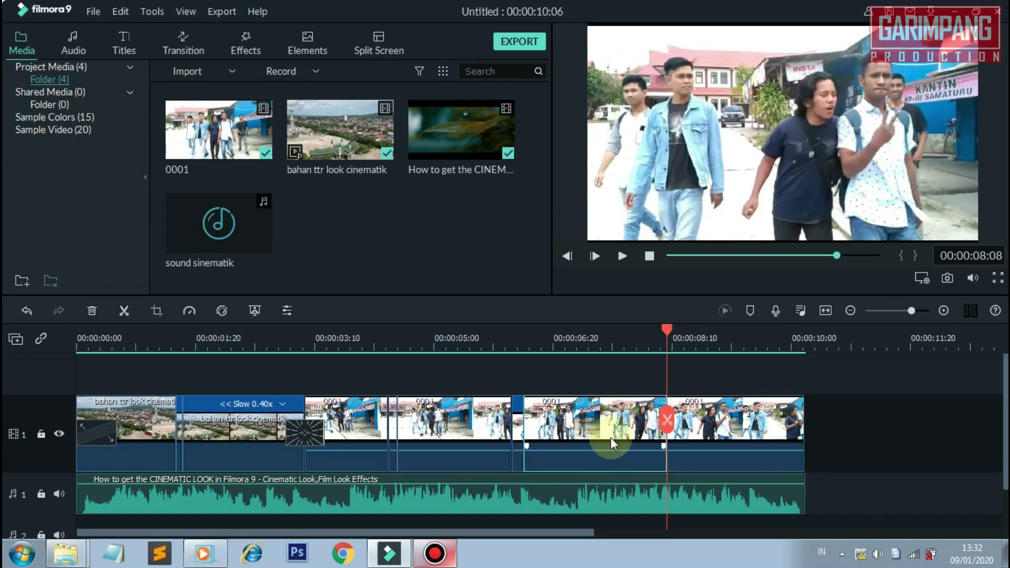
# - Reverse that segment's playback, accepting creation of a proxy file
pyautogui.click(190, 311)
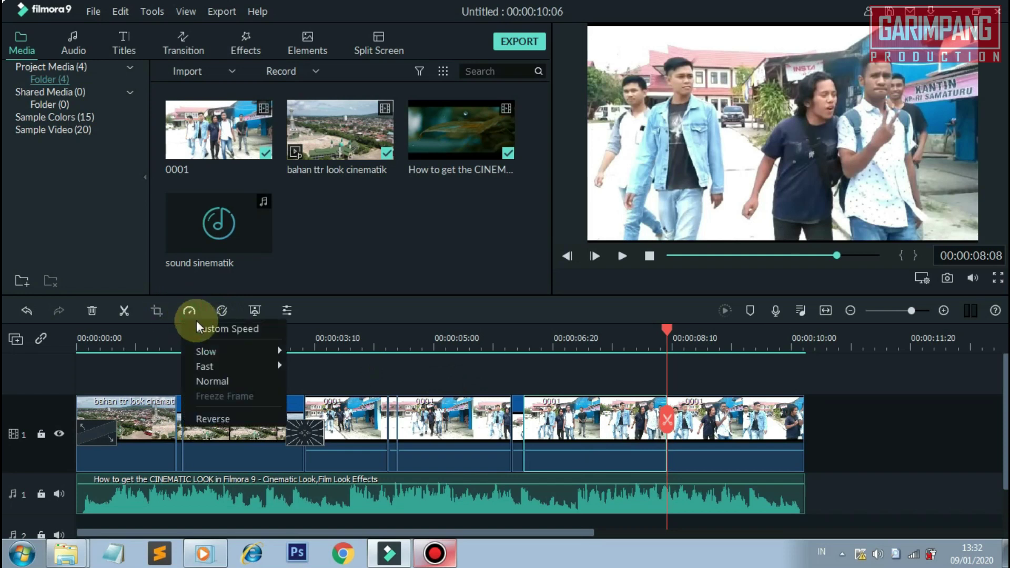
pyautogui.click(233, 417)
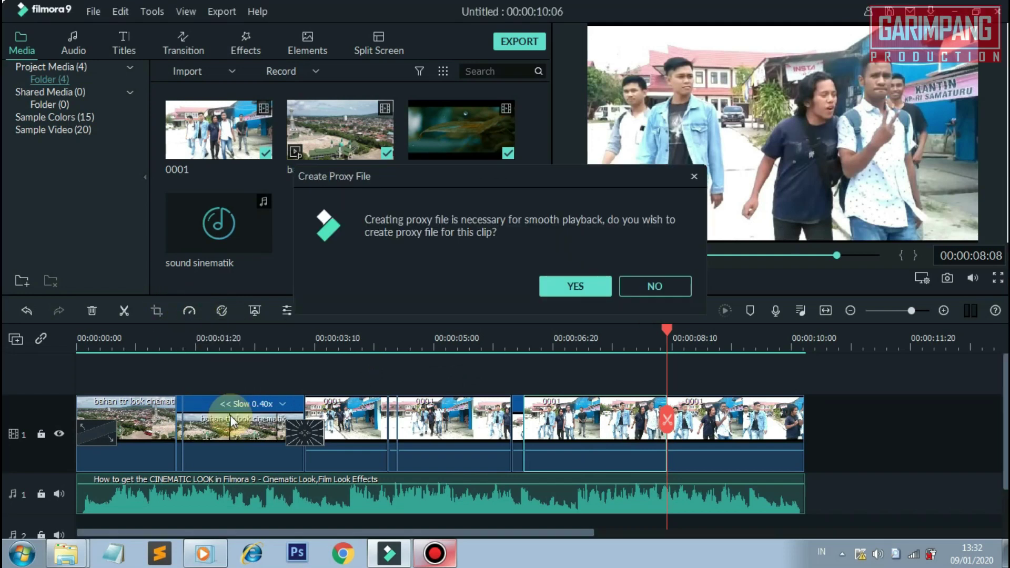
pyautogui.click(557, 293)
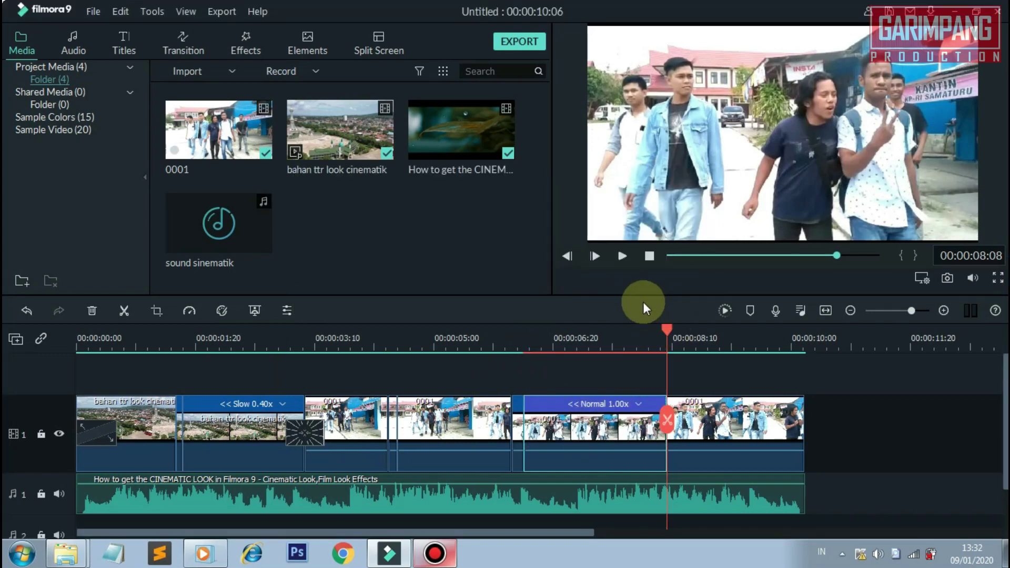
# - Undo once, then give the reversed segment a custom 0.60x speed with Reverse Speed checked
pyautogui.hotkey('ctrl', 'z')
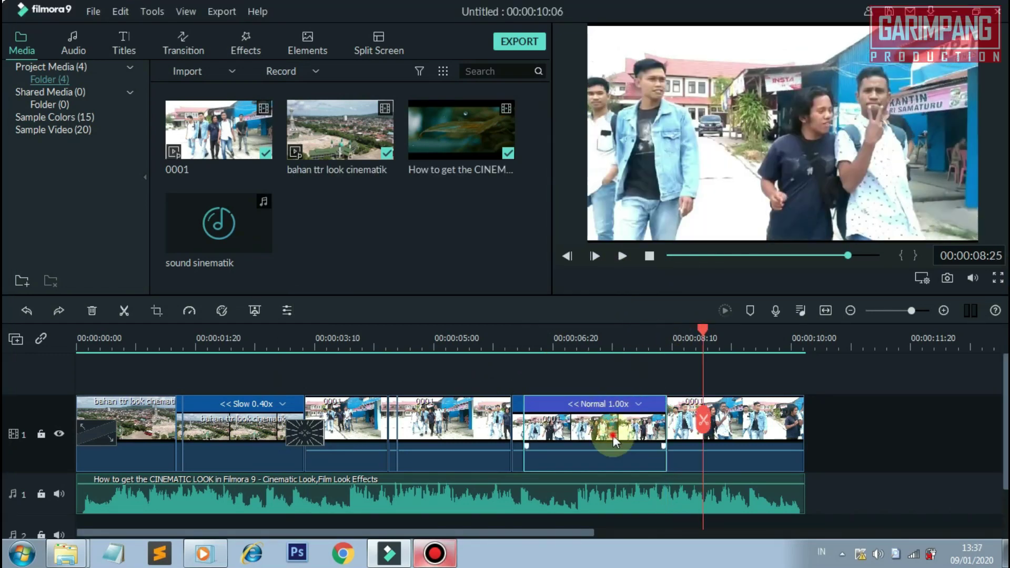
pyautogui.click(187, 311)
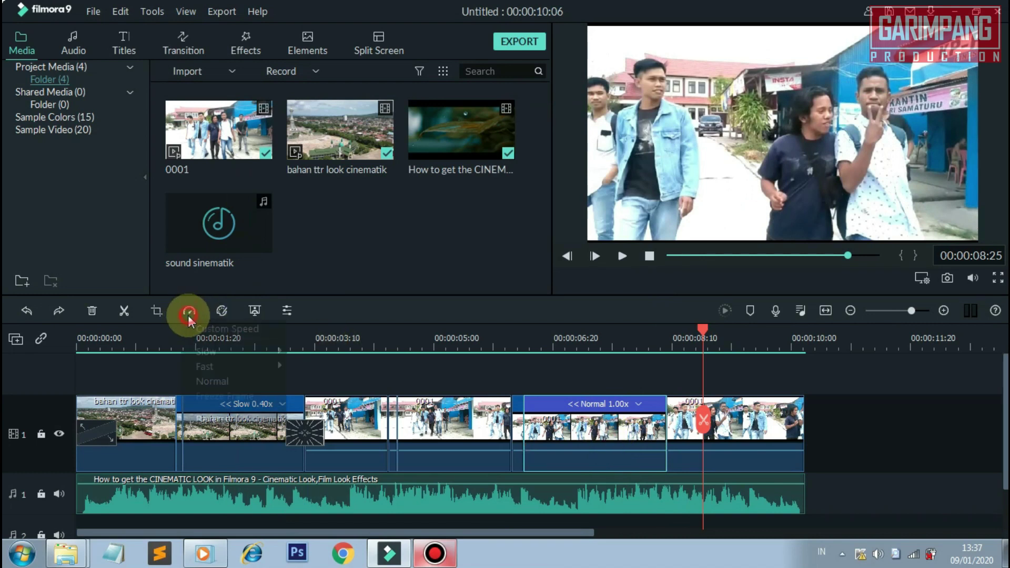
pyautogui.click(219, 329)
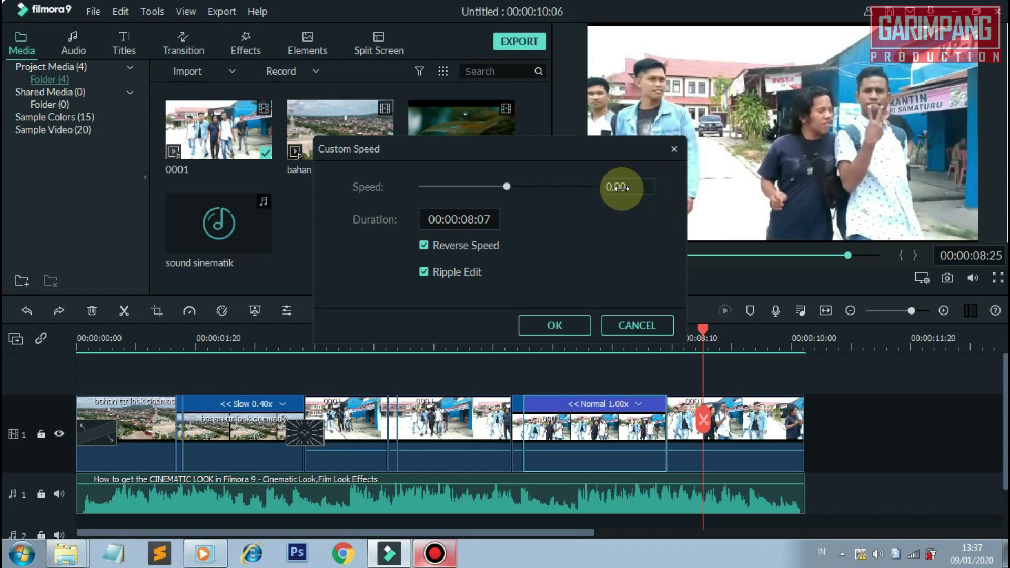
pyautogui.click(580, 325)
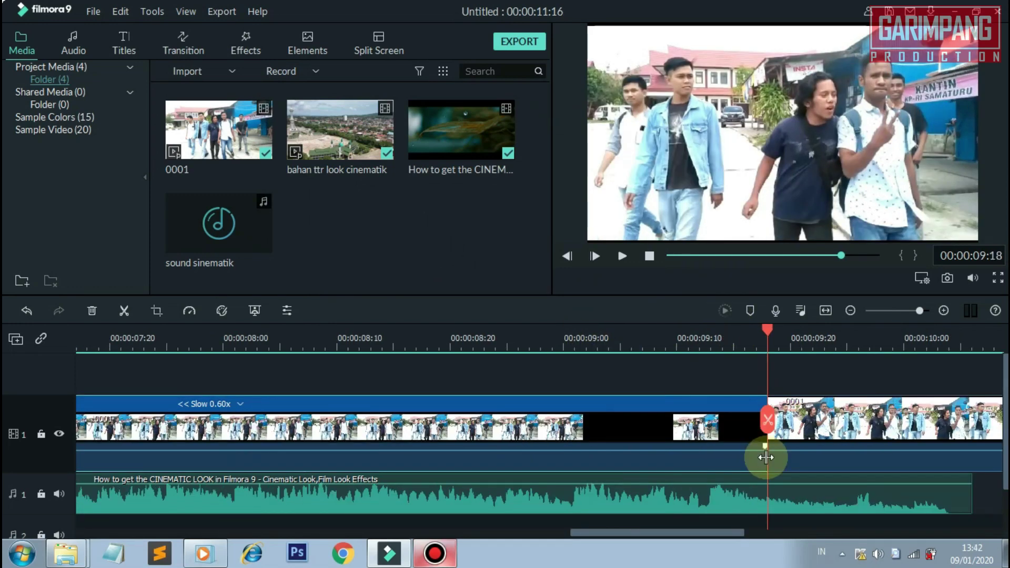
pyautogui.press('Right')
pyautogui.press('Right')
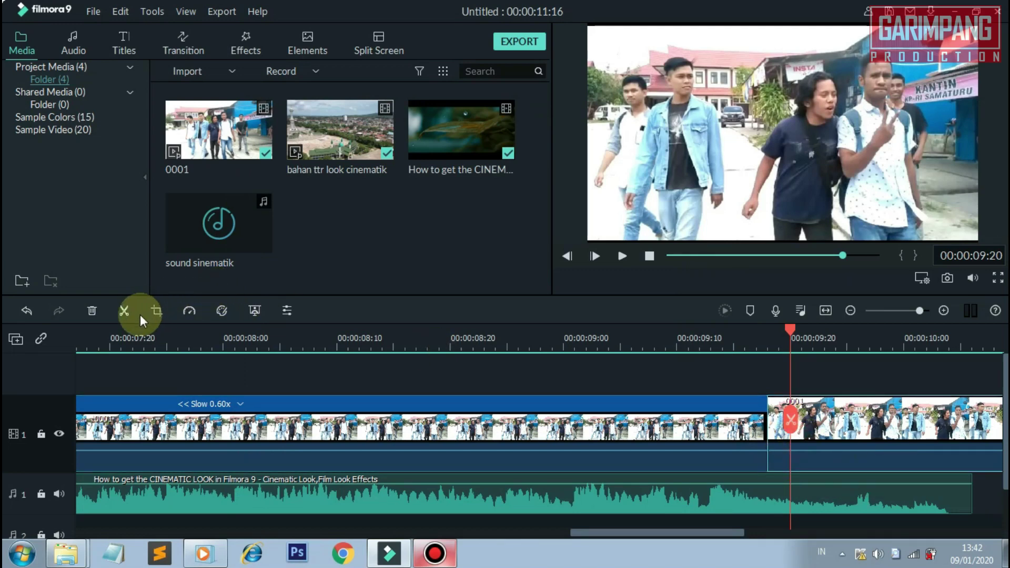
# - Split at 9:20 and give the short piece a Pan & Zoom starting from a 1783x1003 frame
pyautogui.click(124, 311)
pyautogui.click(781, 460)
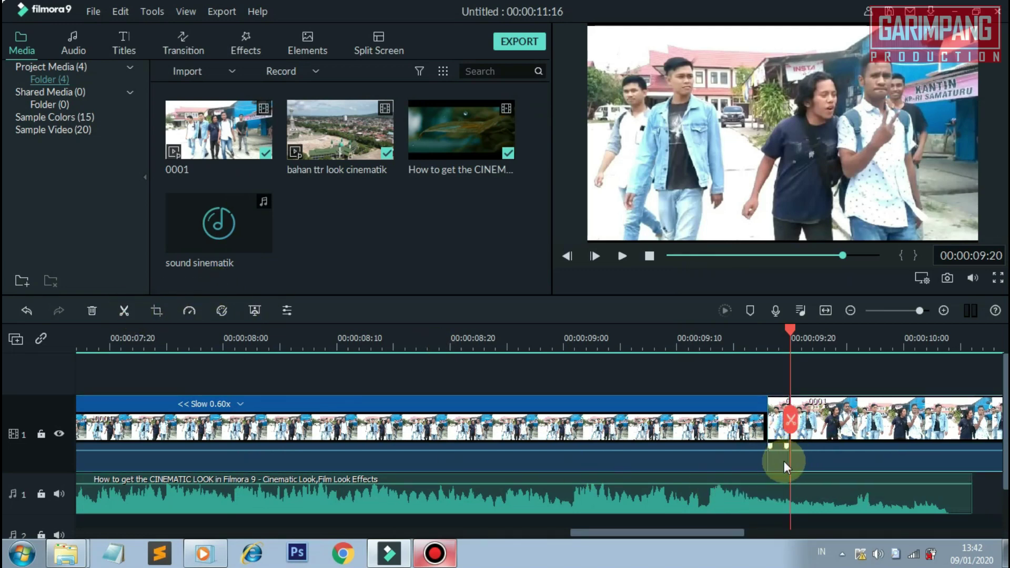
pyautogui.click(156, 311)
pyautogui.click(320, 48)
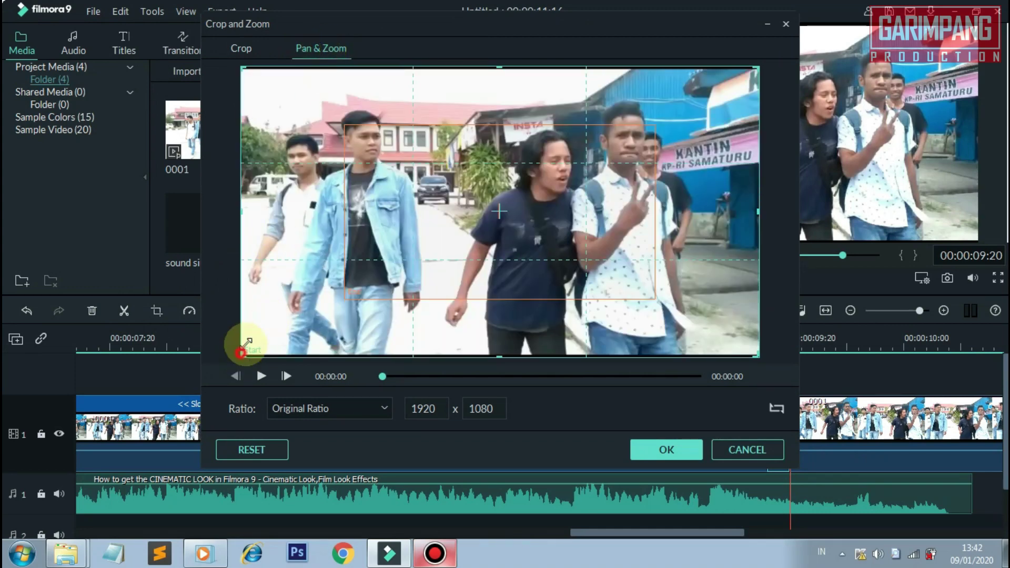
pyautogui.moveTo(247, 344); pyautogui.dragTo(278, 338)
pyautogui.moveTo(441, 239); pyautogui.dragTo(426, 248)
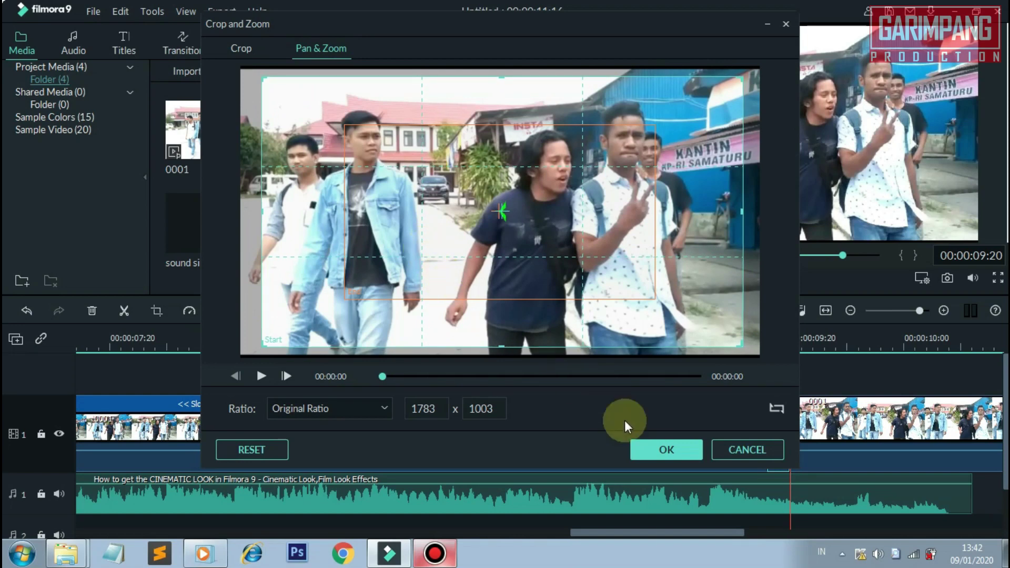
pyautogui.click(649, 449)
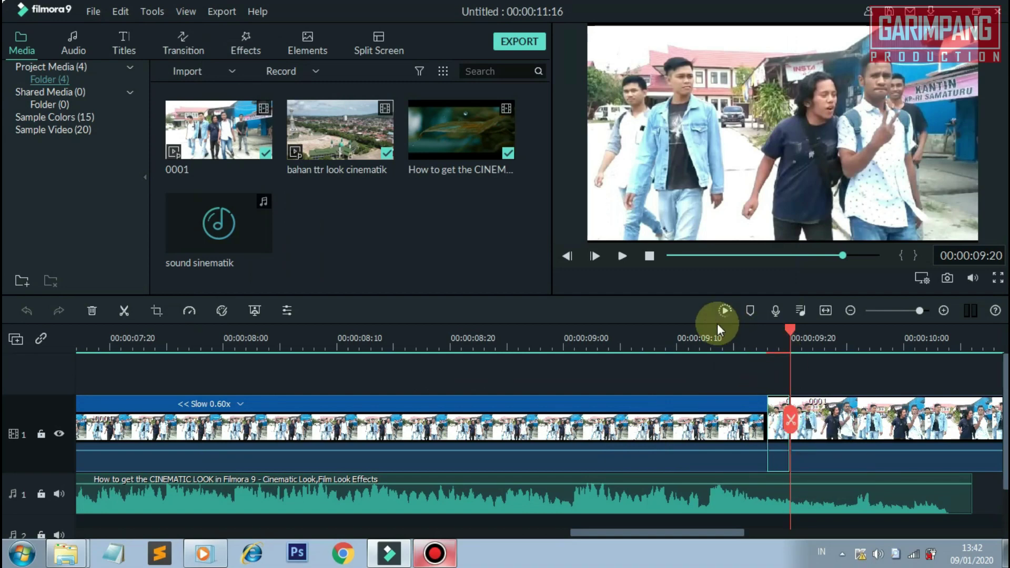
# - Split the 0001 clip at about 10:05 and delete the part after the cut
pyautogui.click(123, 311)
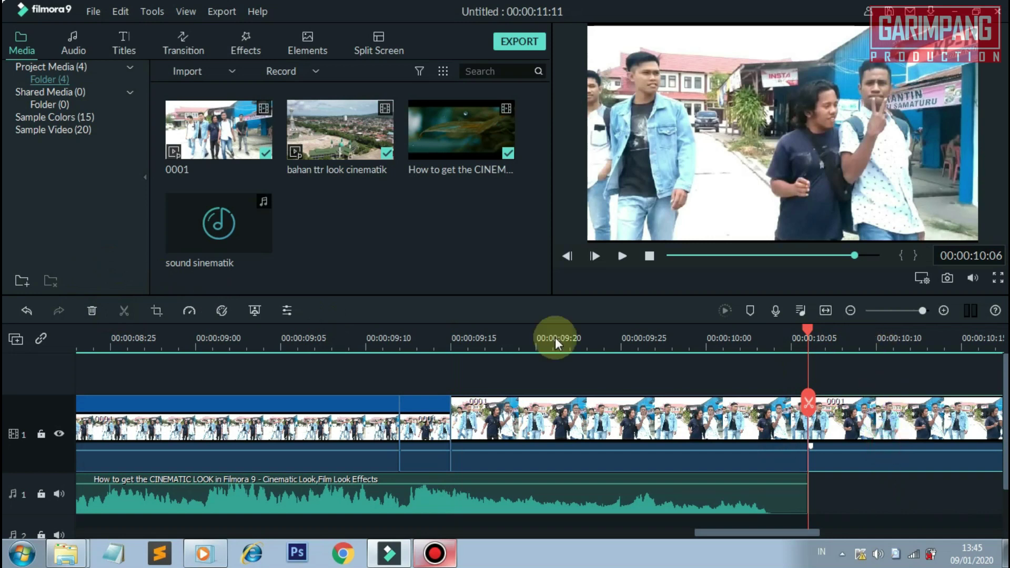
pyautogui.click(92, 311)
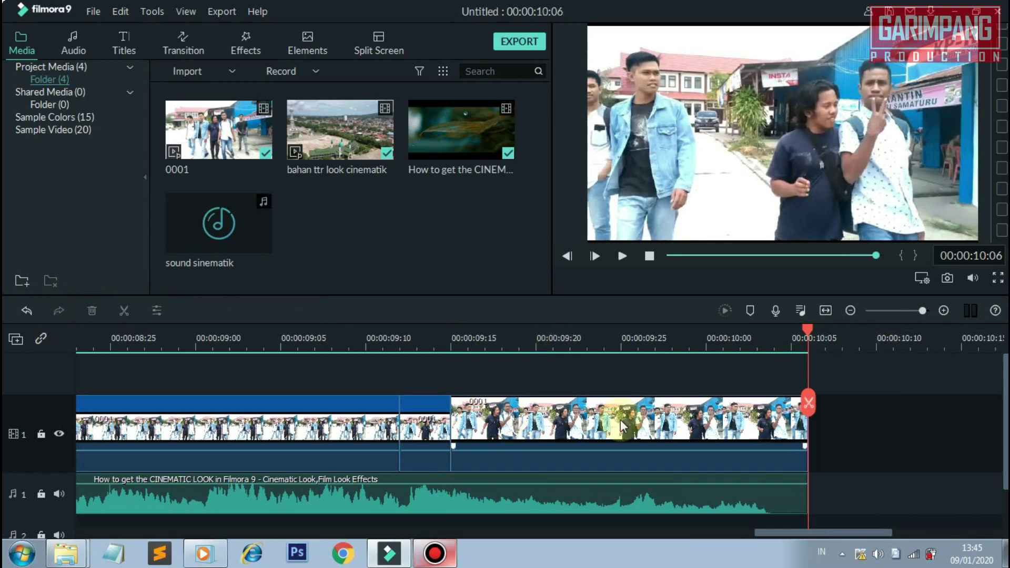